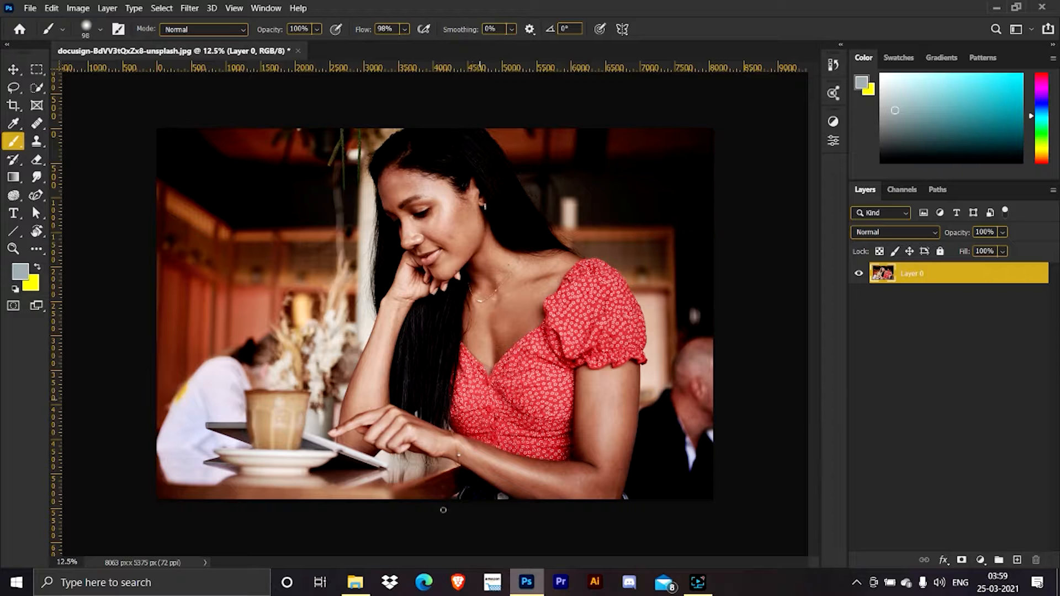
Switch to File Explorer and bring the two skyline photos and the crosswalk photo from the glass folder into the open portrait document.
left_click(355, 582)
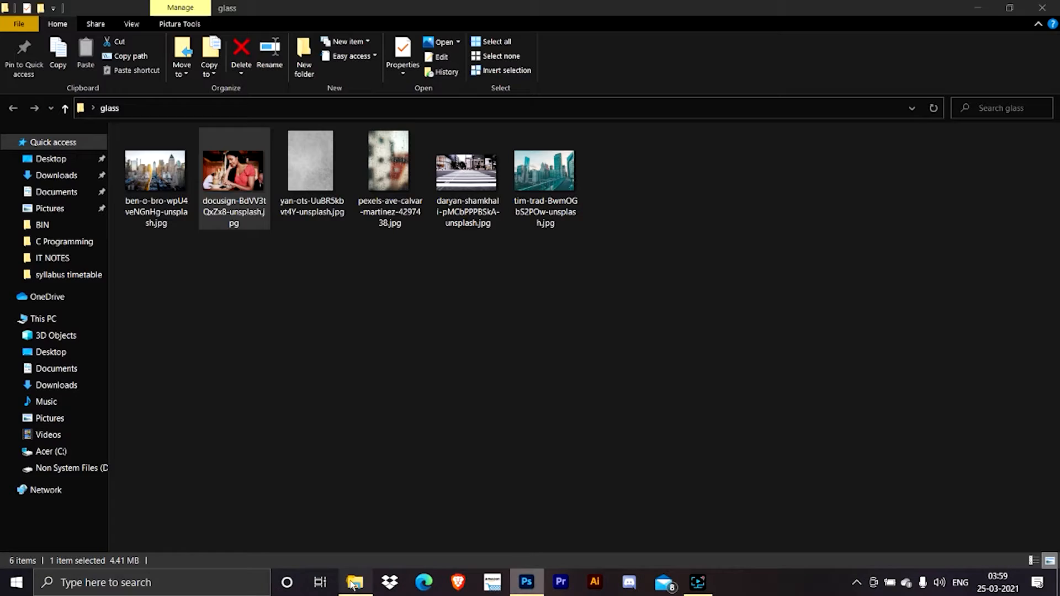
left_click(488, 163)
left_click(544, 185, "ctrl")
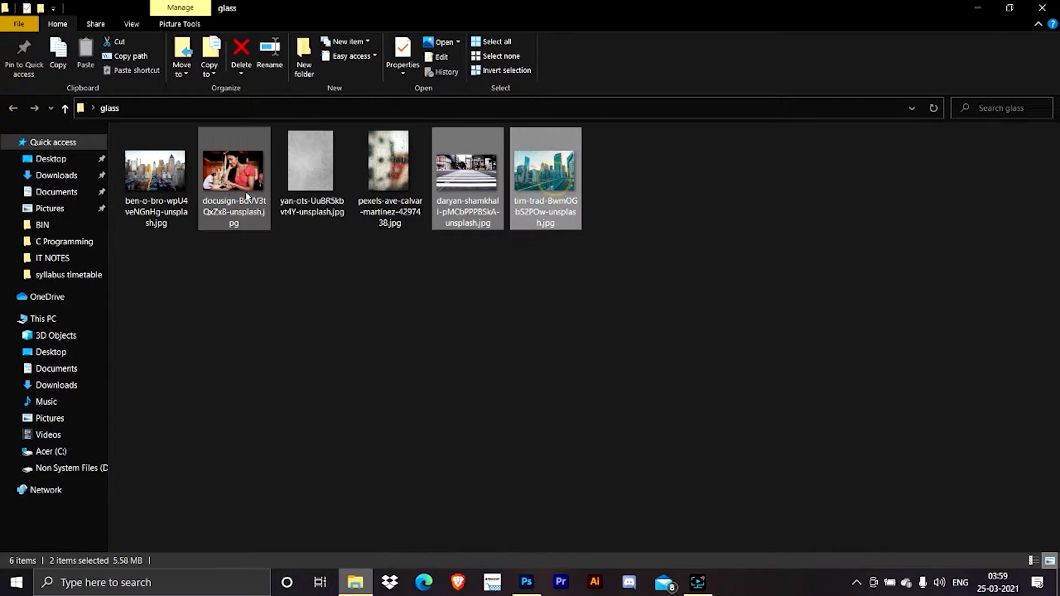
left_click(158, 171, "ctrl")
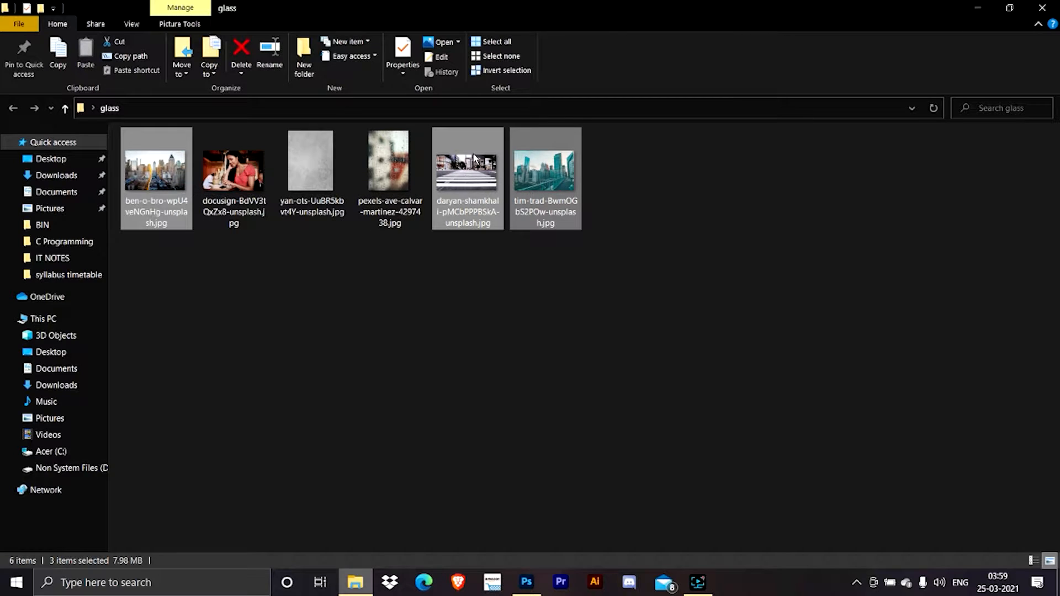
left_click_drag(473, 159, 684, 320)
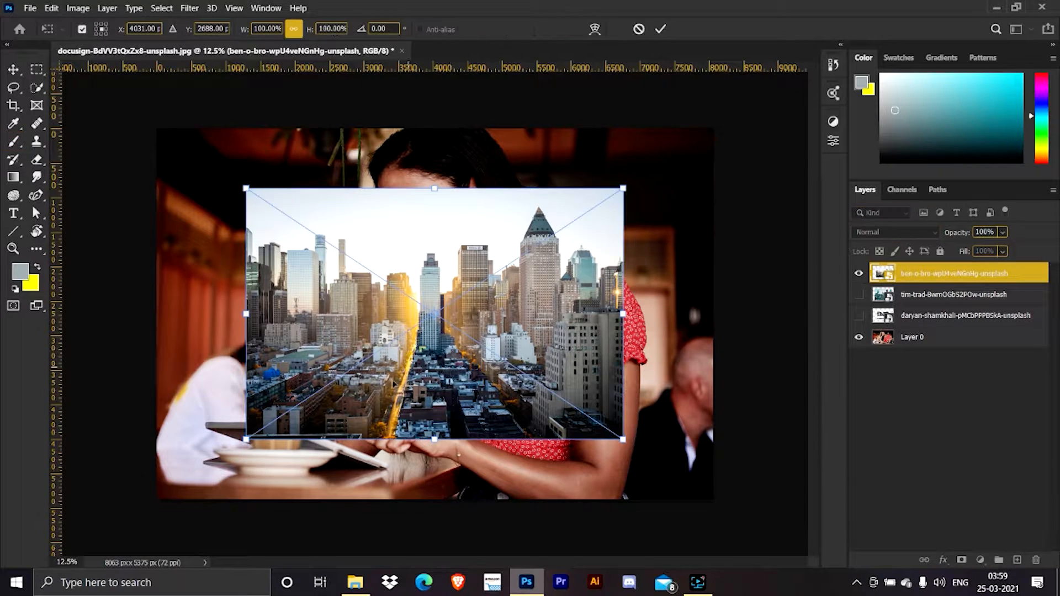
Scale the placed sunset skyline image to about 147% so it fills the canvas.
left_click_drag(622, 439, 699, 515)
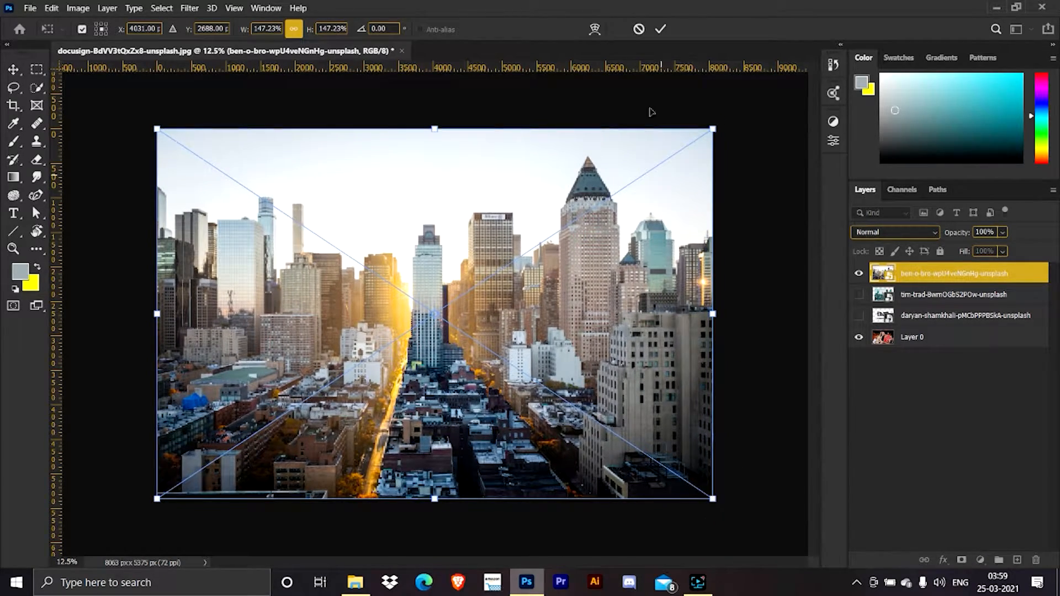
left_click(659, 29)
key("b")
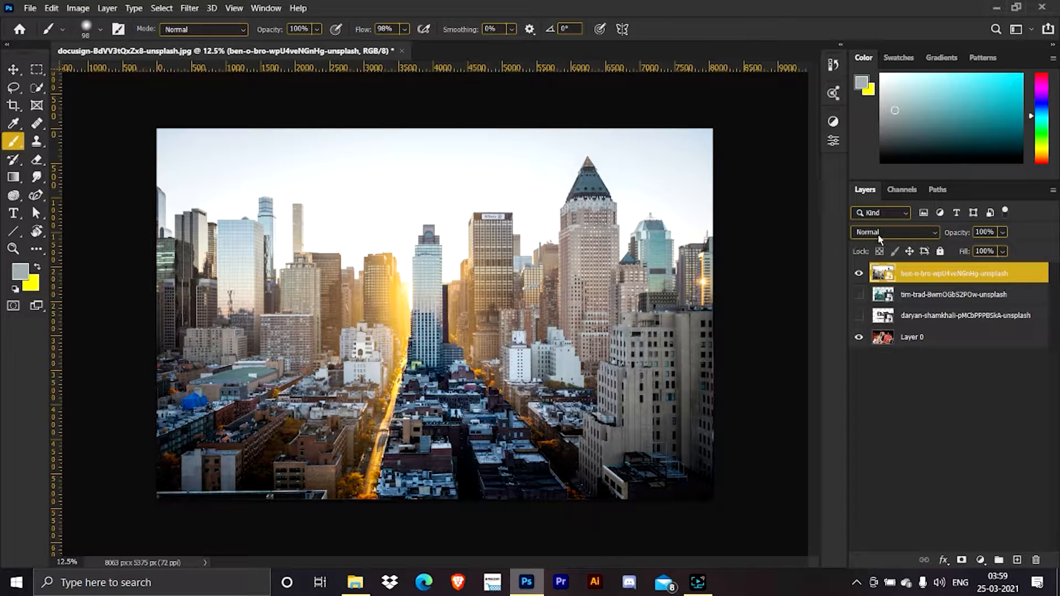
Blend the sunset skyline layer over the portrait with Screen mode at 20% opacity.
left_click(878, 232)
left_click(890, 336)
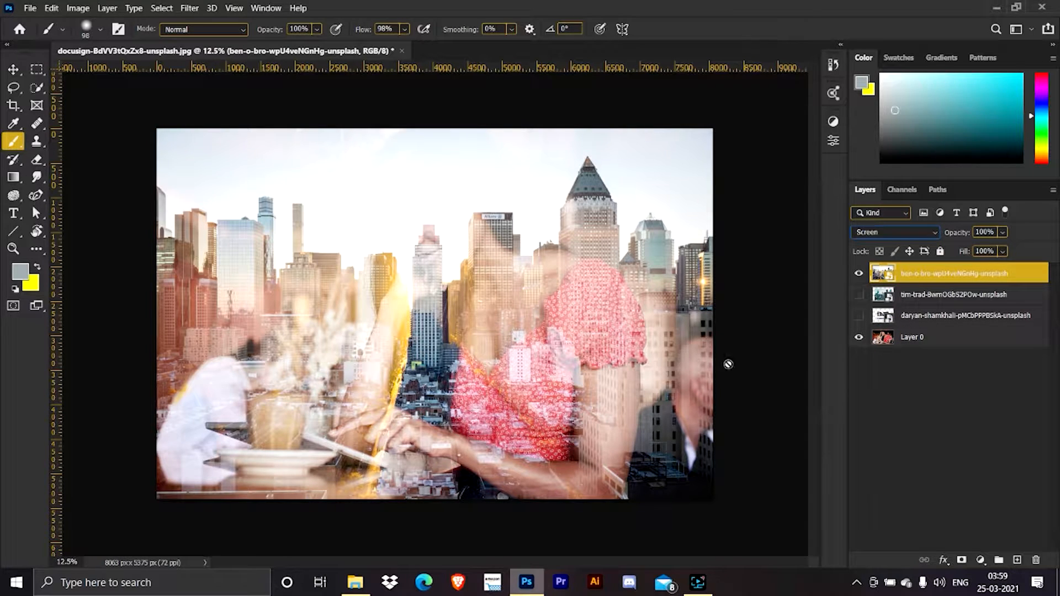
left_click(984, 231)
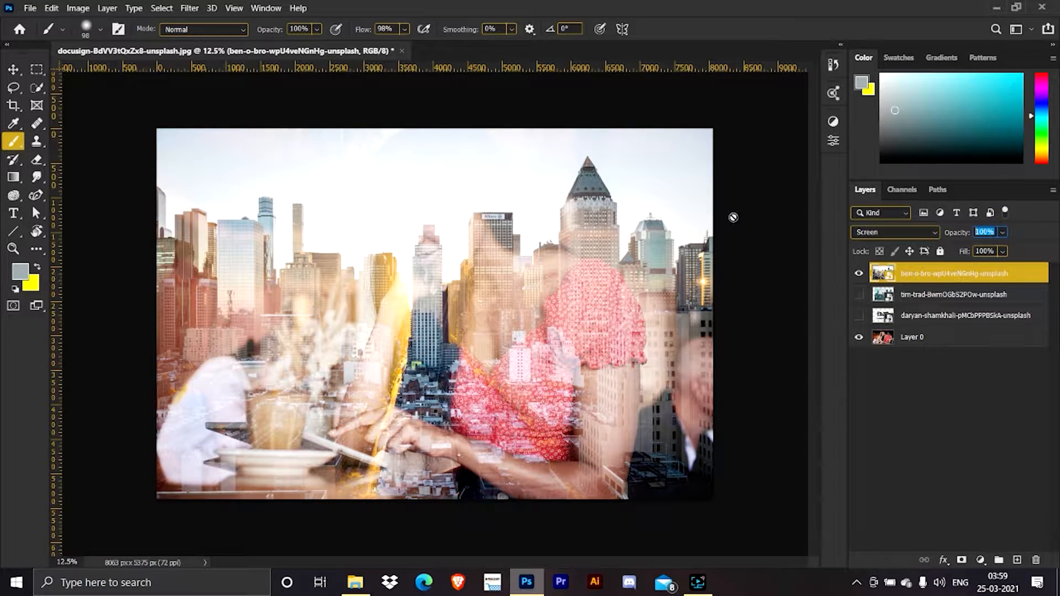
type("20")
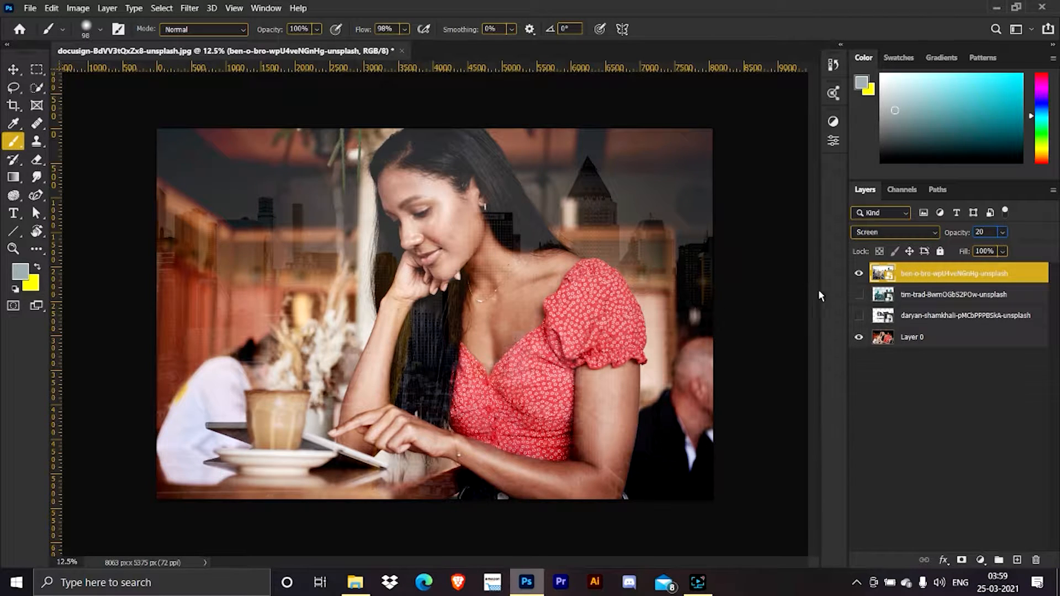
Show the teal skyline layer with the balcony railing and scale it up to cover the whole canvas.
left_click(859, 298)
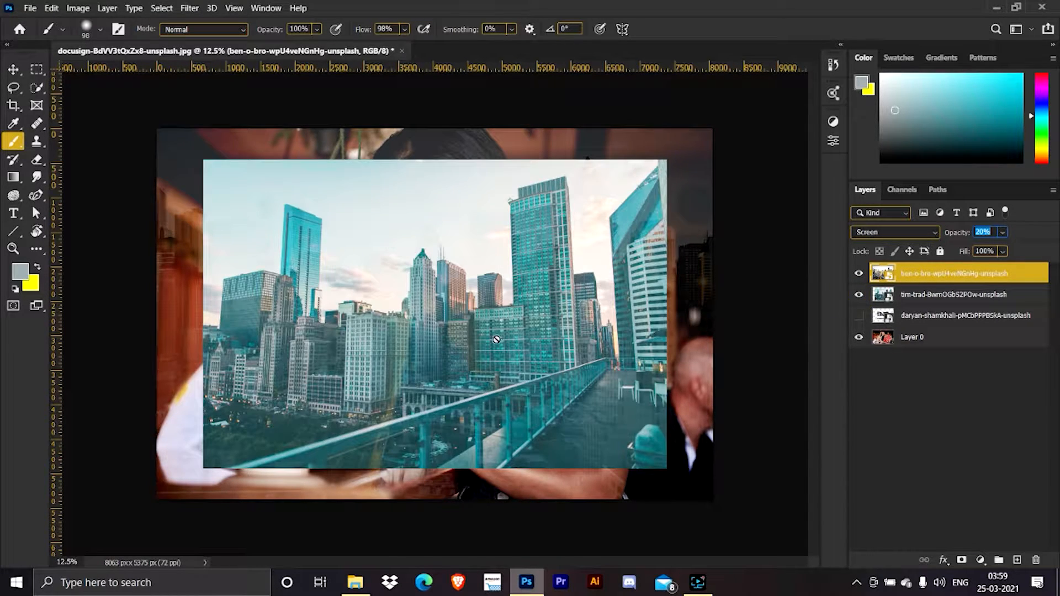
key("ctrl+t")
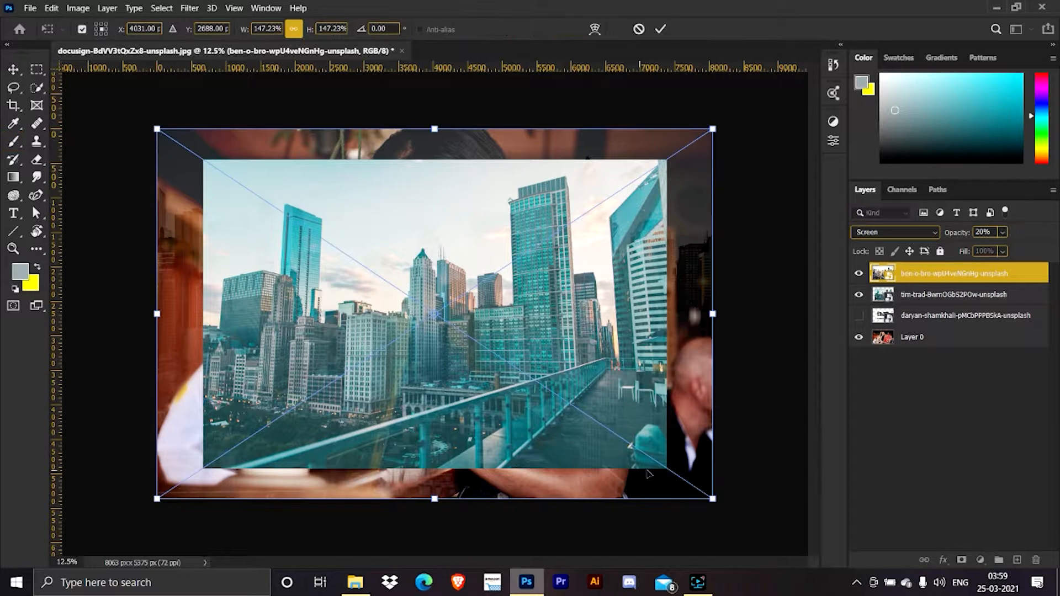
key("Return")
left_click(910, 295)
key("b")
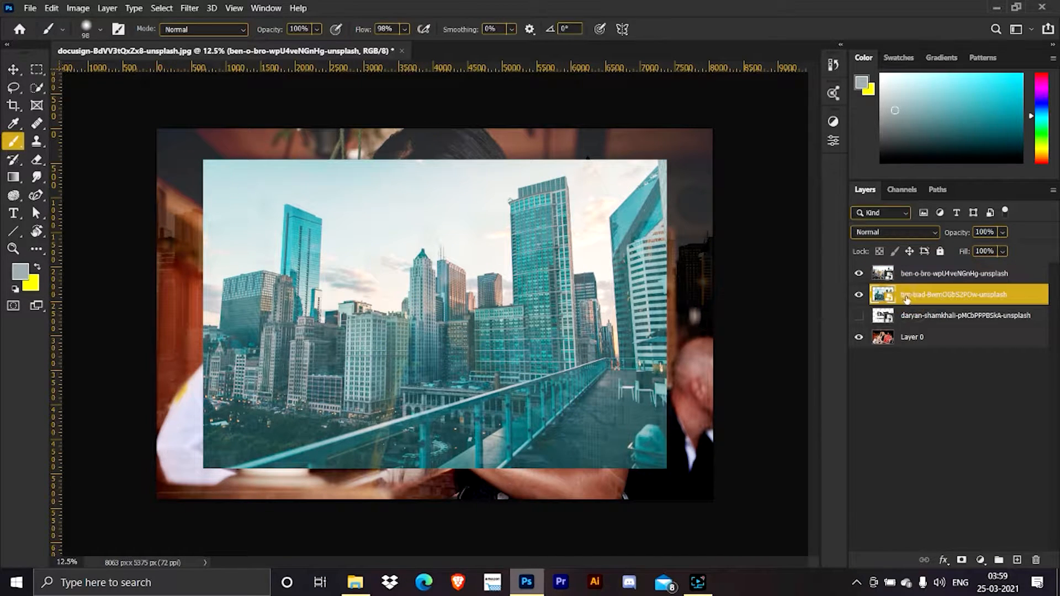
key("ctrl+t")
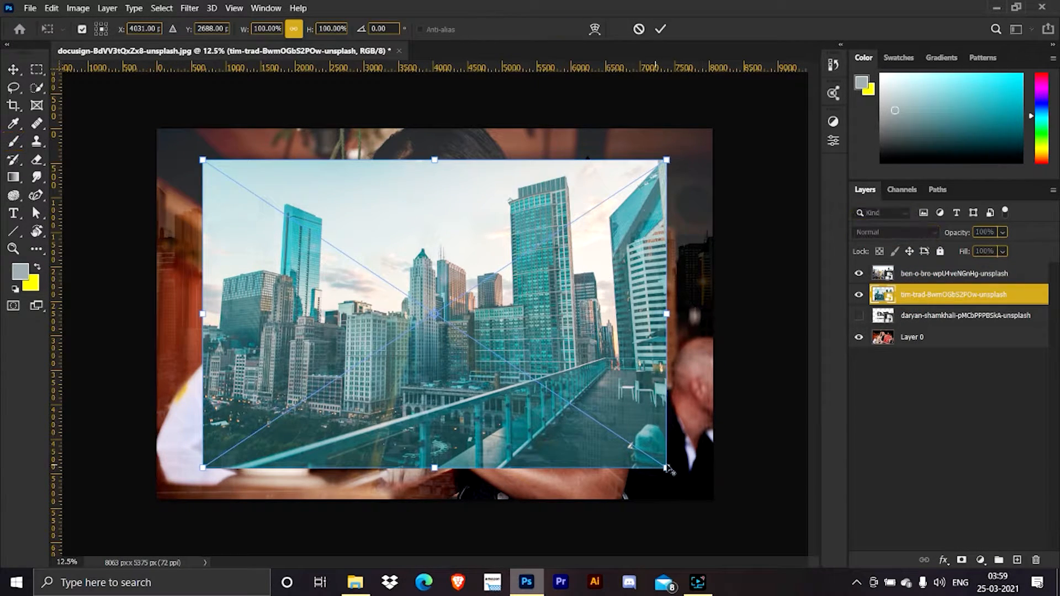
left_click_drag(666, 469, 697, 492)
left_click(661, 29)
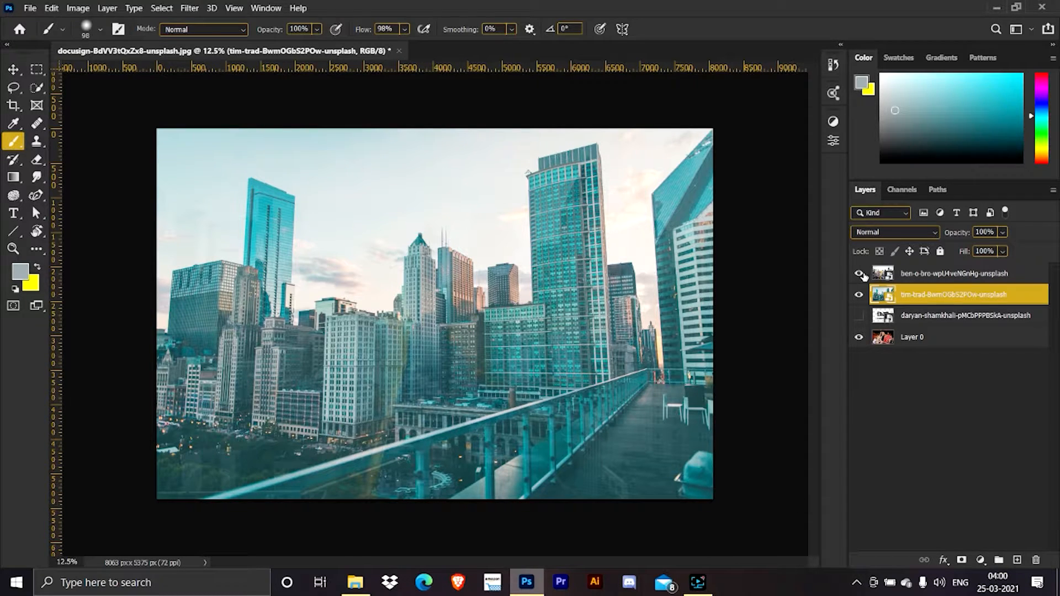
Set the teal skyline layer to Screen blending at 15% opacity.
left_click(885, 231)
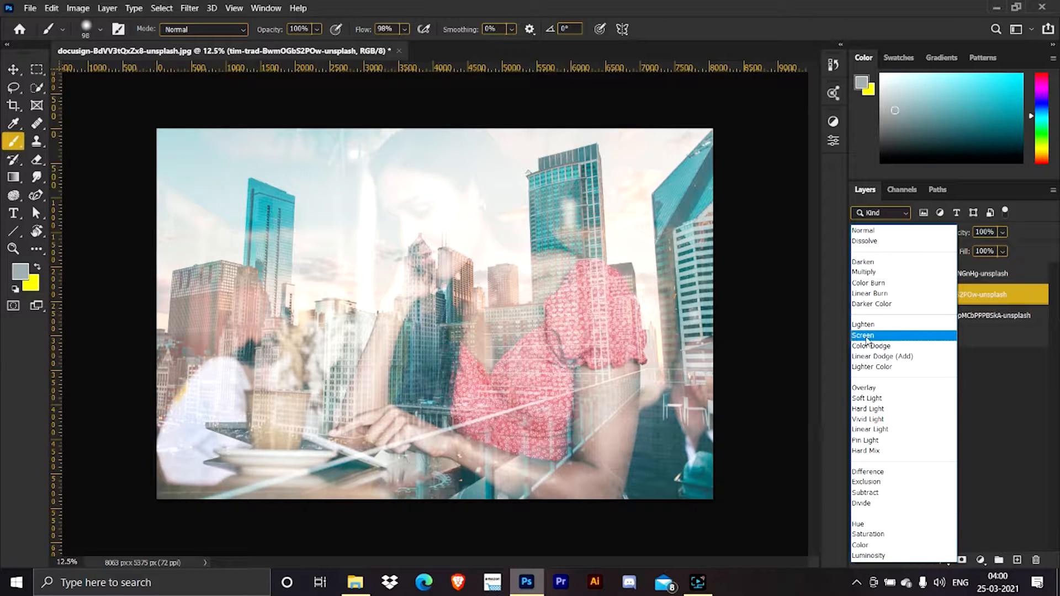
left_click(866, 336)
left_click(987, 232)
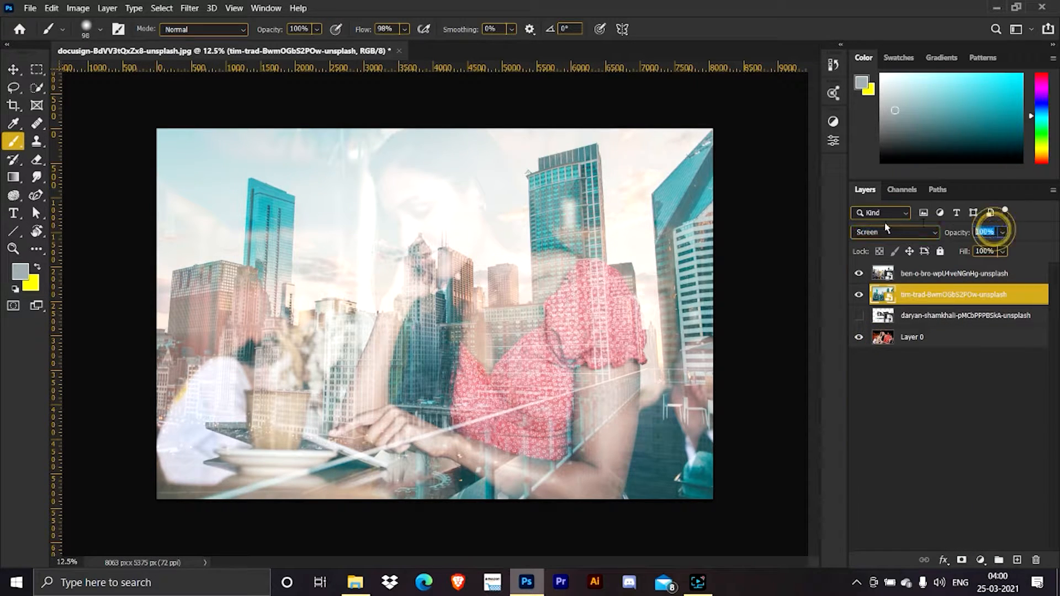
type("15")
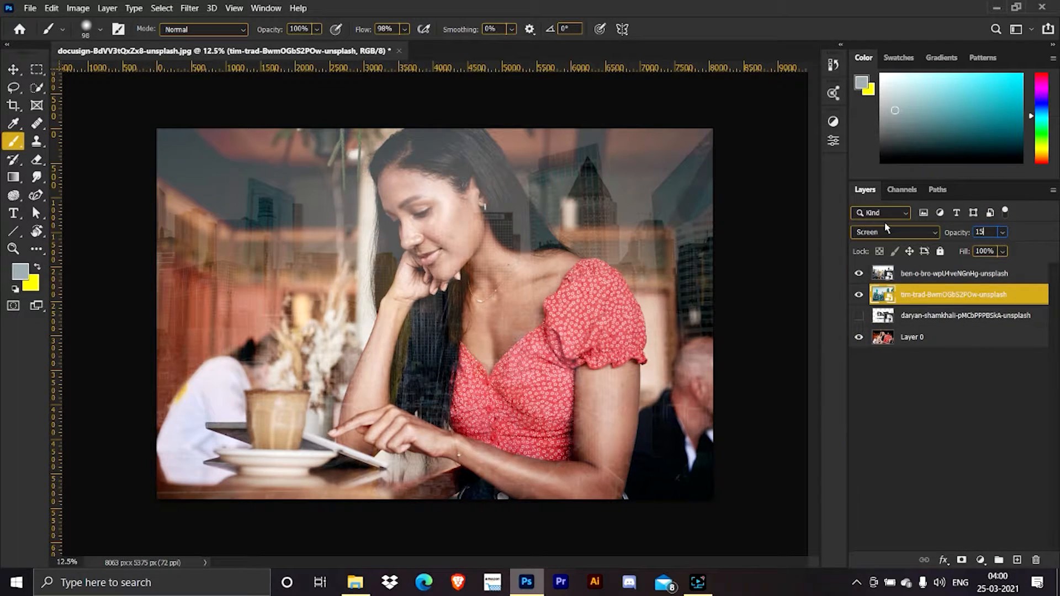
key("Return")
Show the crosswalk layer and scale it to about 204% so it covers the canvas.
left_click(975, 321)
left_click(860, 316)
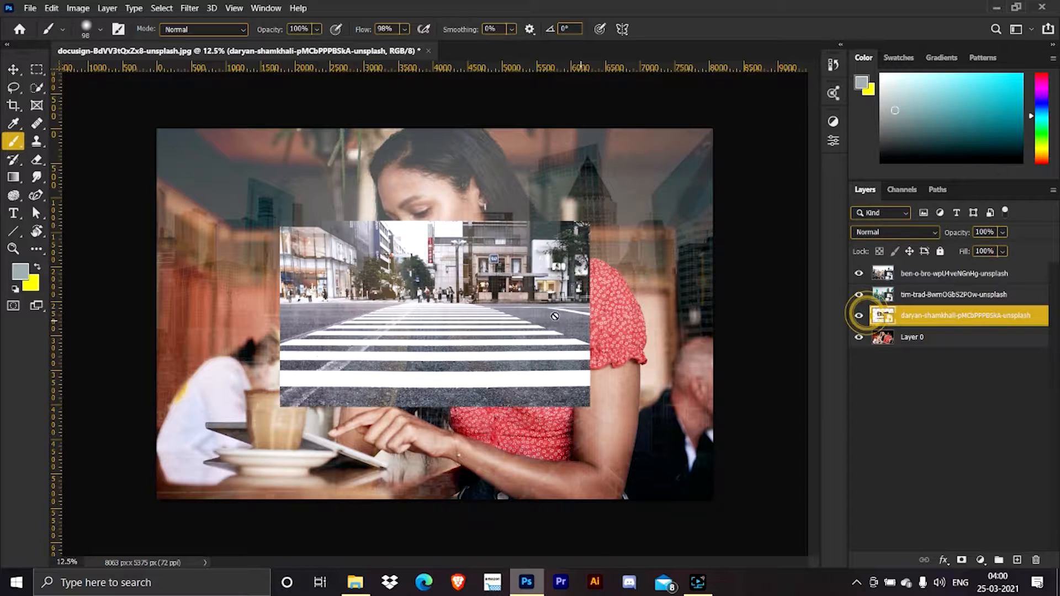
key("ctrl+t")
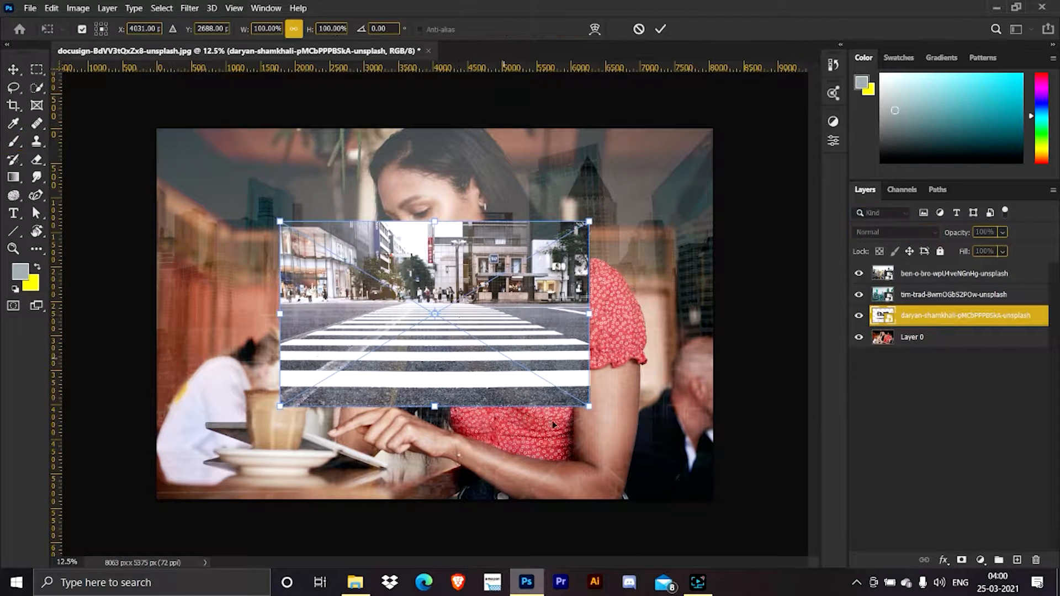
left_click_drag(587, 407, 730, 536)
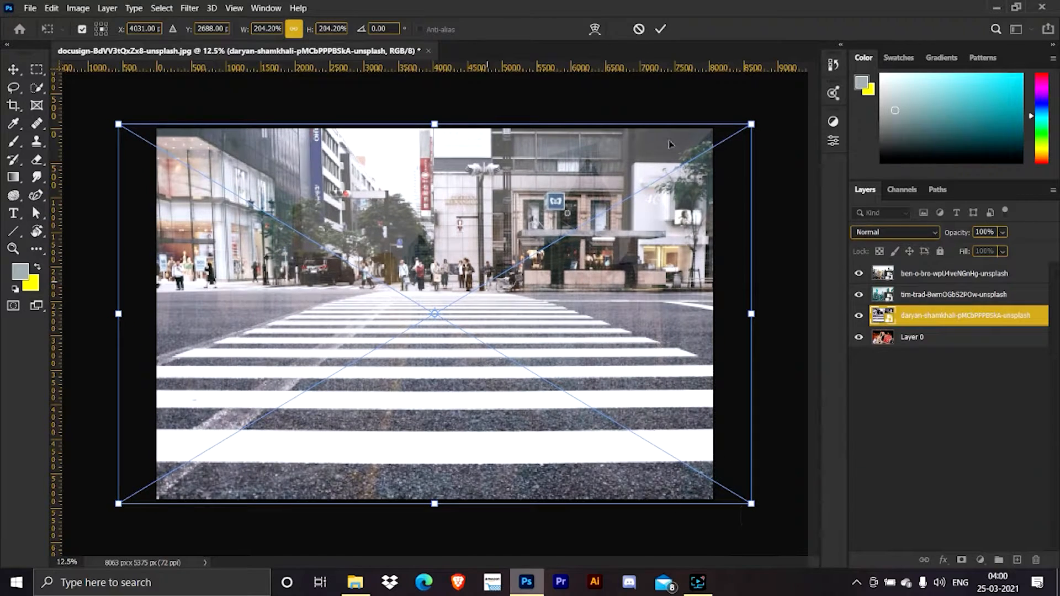
left_click(660, 29)
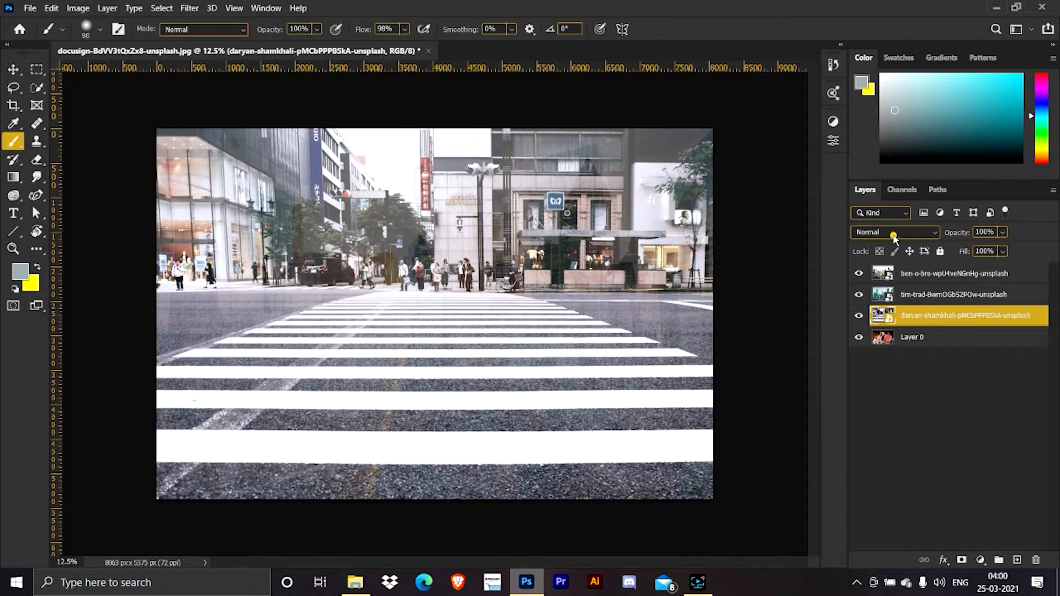
Set the crosswalk layer to Screen blending at 12% opacity, keeping it a smart object.
left_click(895, 233)
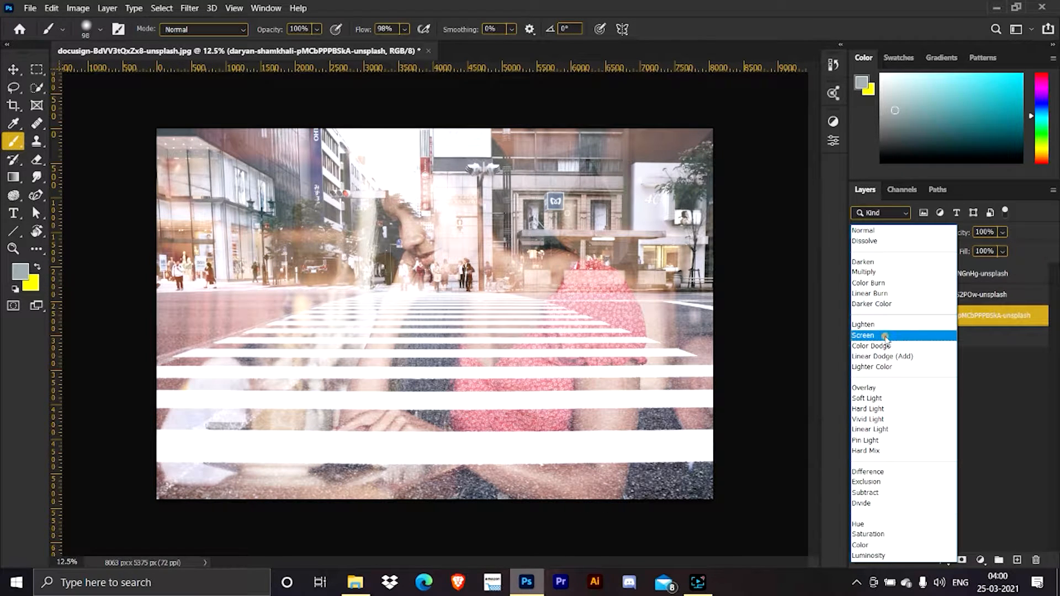
left_click(885, 336)
left_click(985, 232)
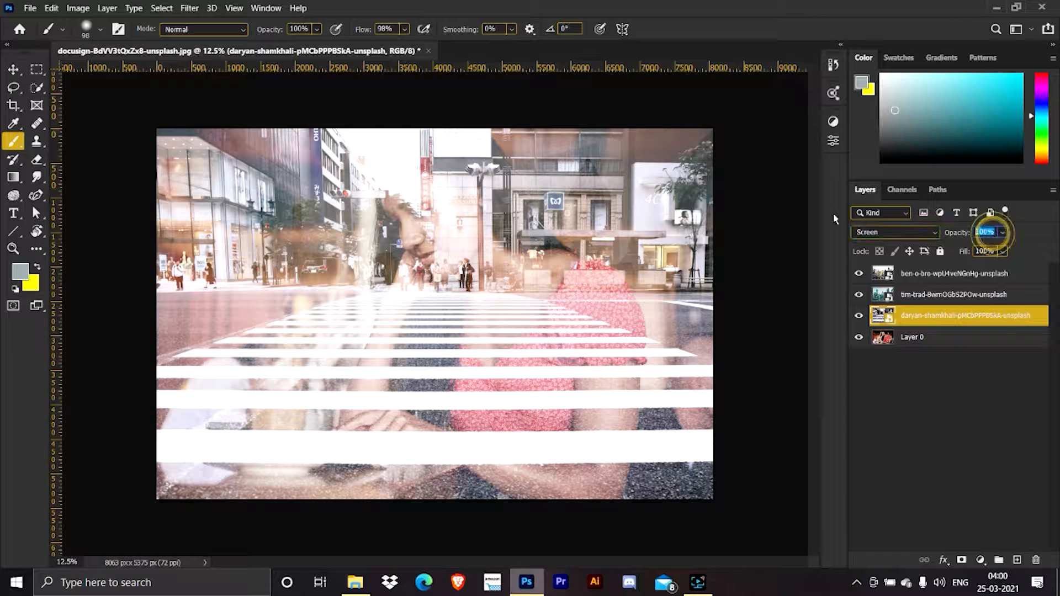
type("12")
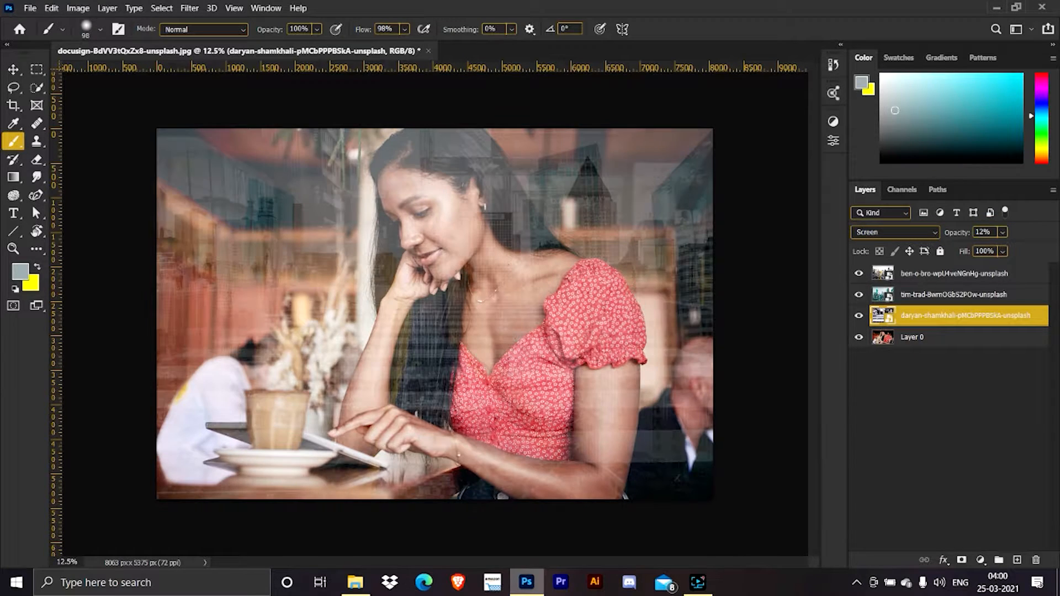
key("Return")
left_click(454, 317)
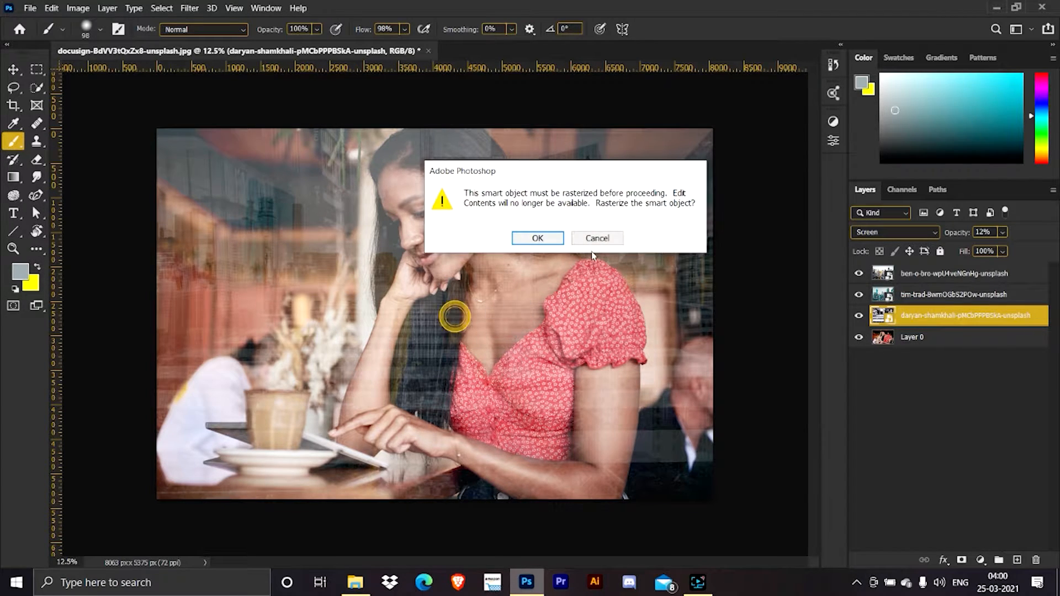
left_click(596, 238)
Enlarge the crosswalk layer well beyond the canvas and shift it downward so its buildings overlay the upper part of the portrait.
key("v")
left_click_drag(508, 331, 509, 332)
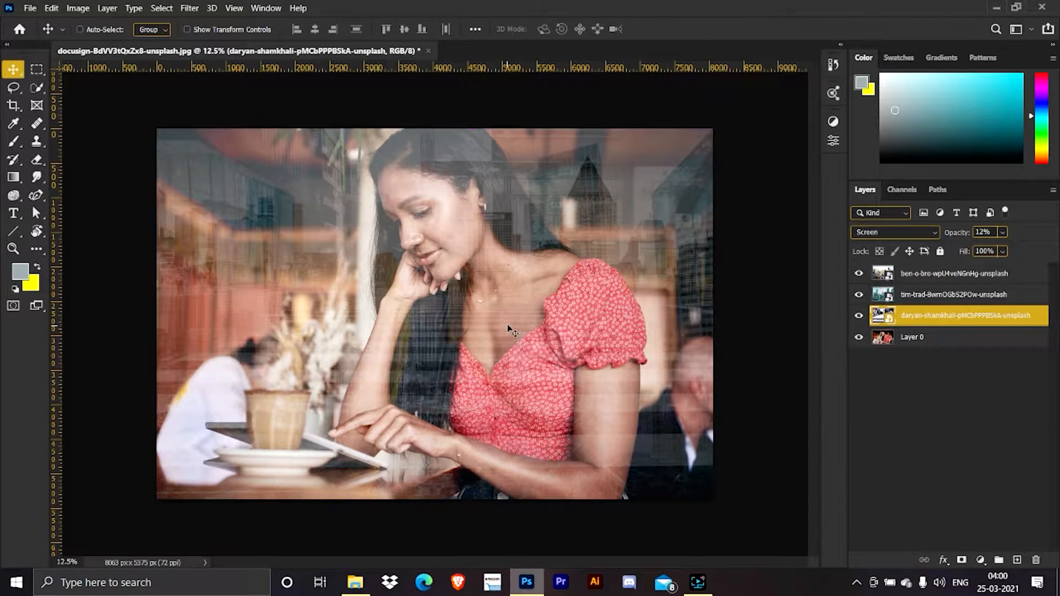
key("ctrl+t")
left_click_drag(751, 127, 849, 69)
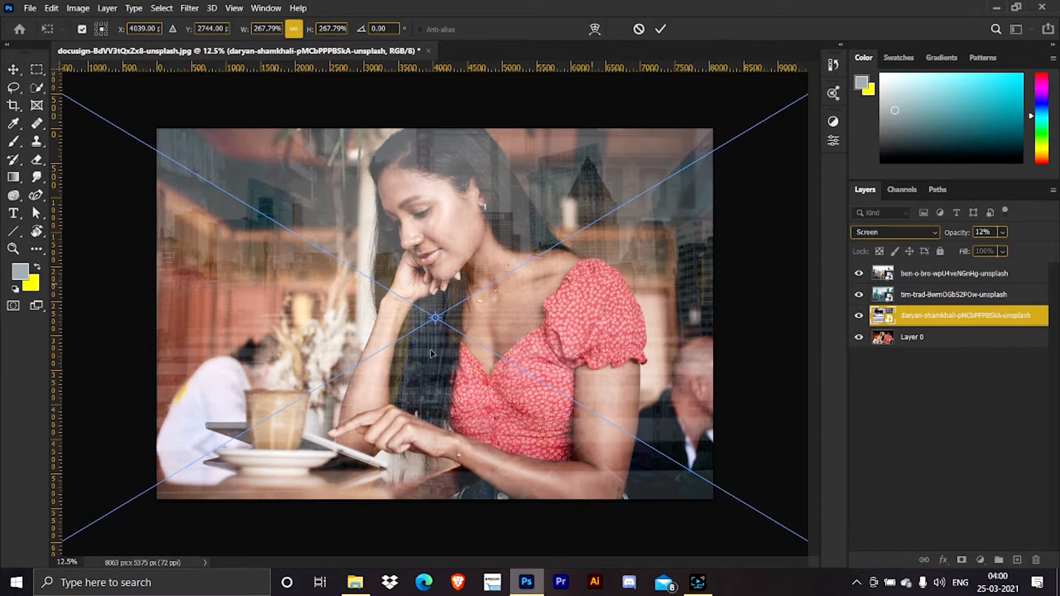
left_click_drag(440, 336, 442, 474)
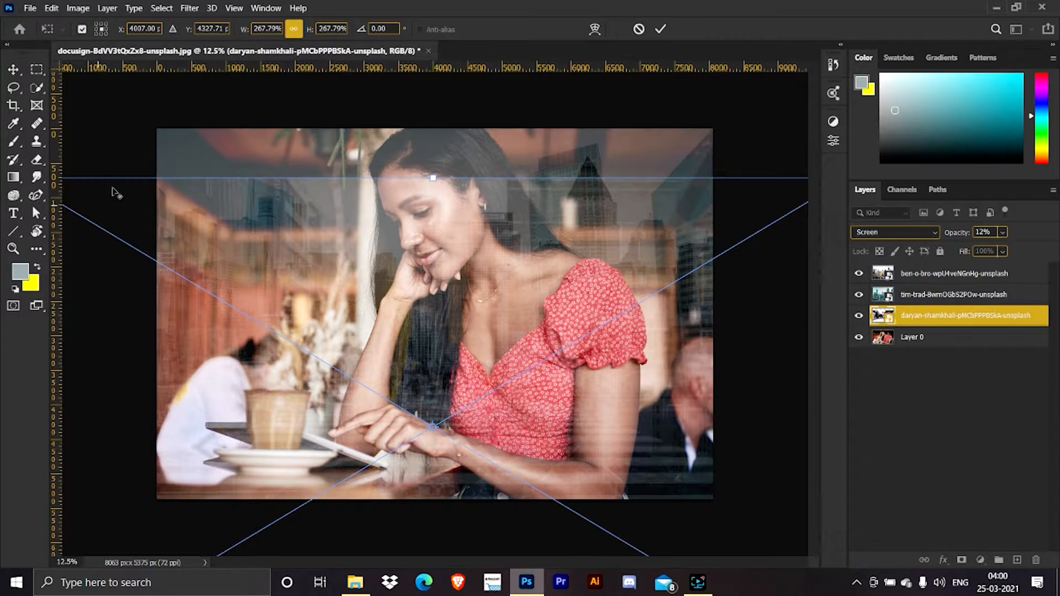
key("ctrl+minus")
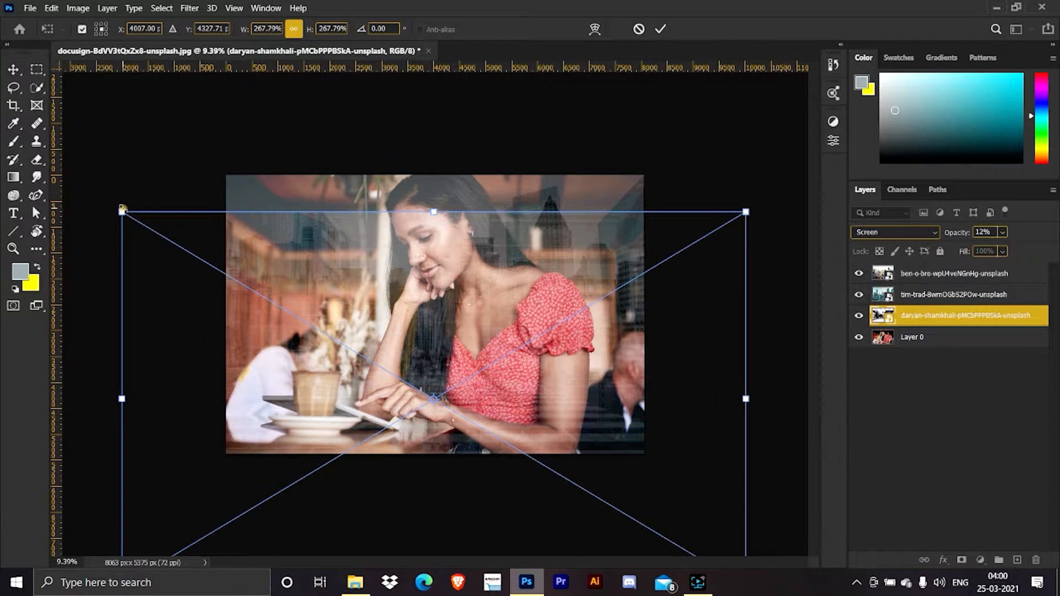
left_click_drag(122, 209, 64, 171)
key("Return")
key("ctrl+0")
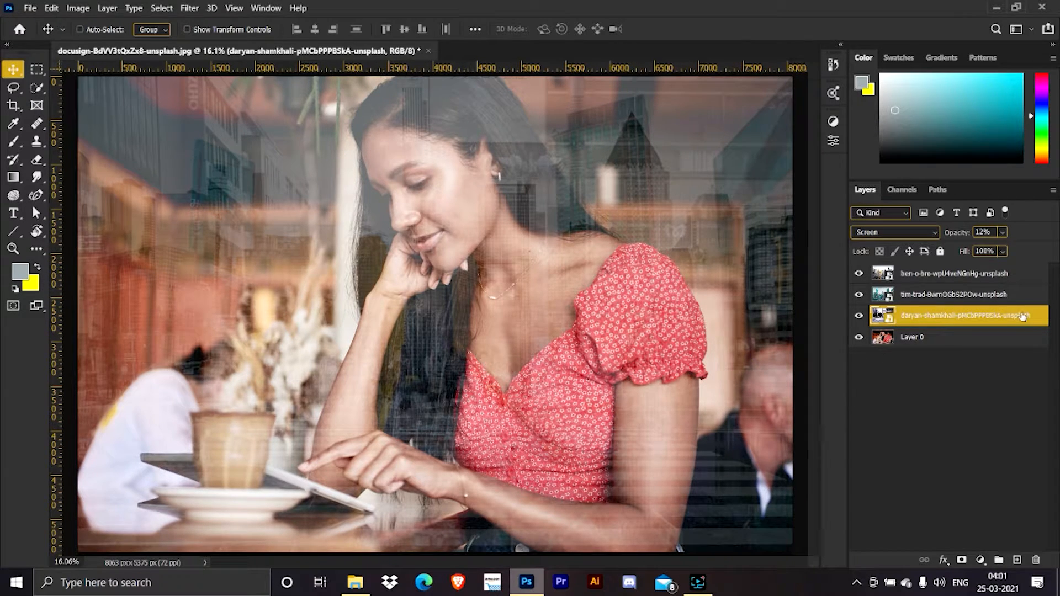
Group the two skyline layers and the crosswalk layer together.
left_click(944, 270, "shift")
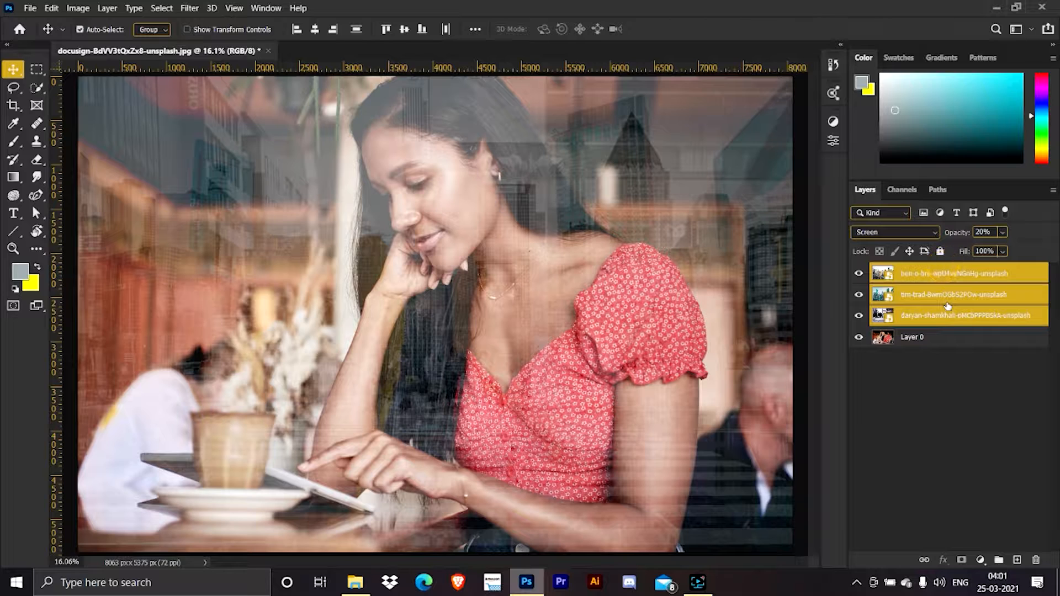
key("ctrl+g")
Add a Levels adjustment clipped to the reflection group, with a shadow input of 81 and midtones at 1.40.
left_click(981, 561)
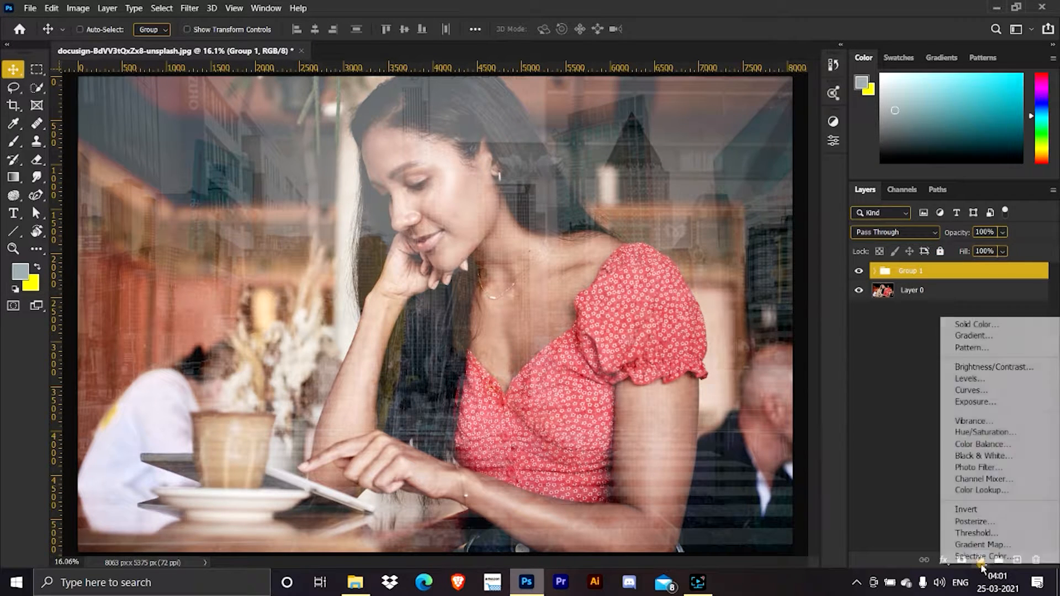
left_click(966, 379)
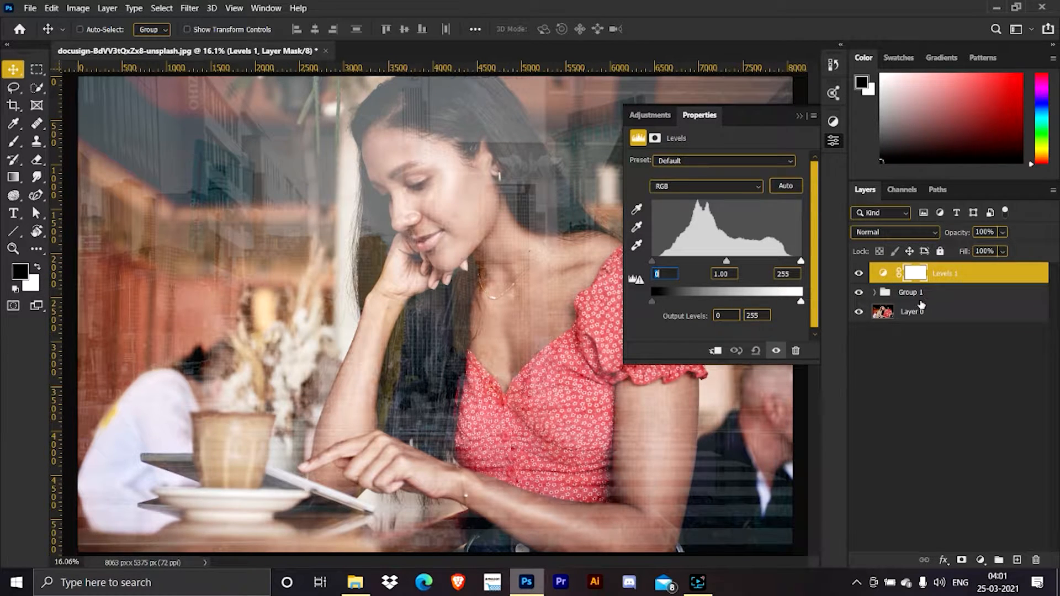
left_click(734, 352)
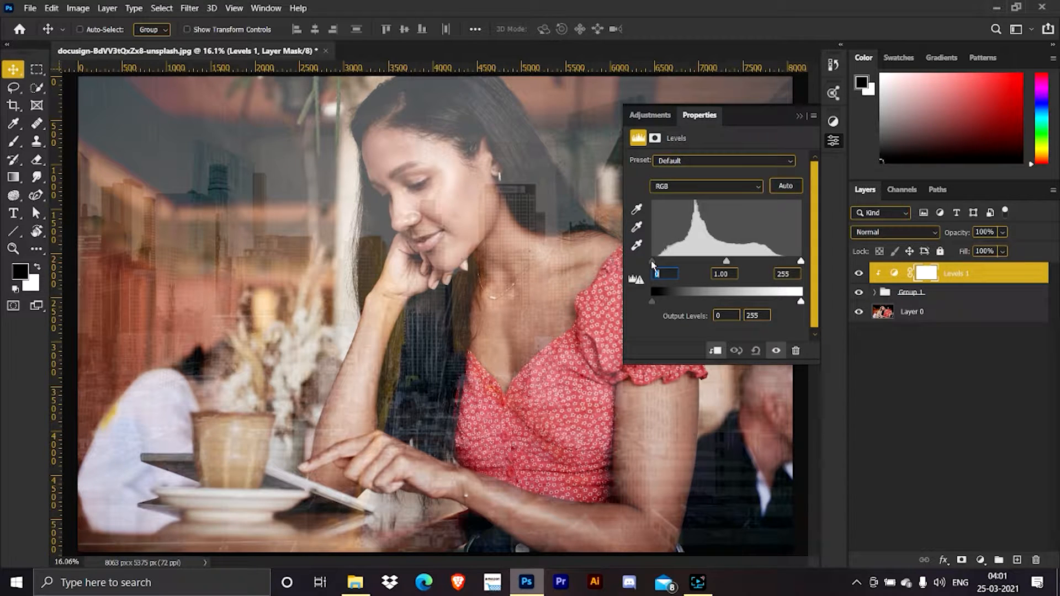
left_click_drag(652, 264, 704, 270)
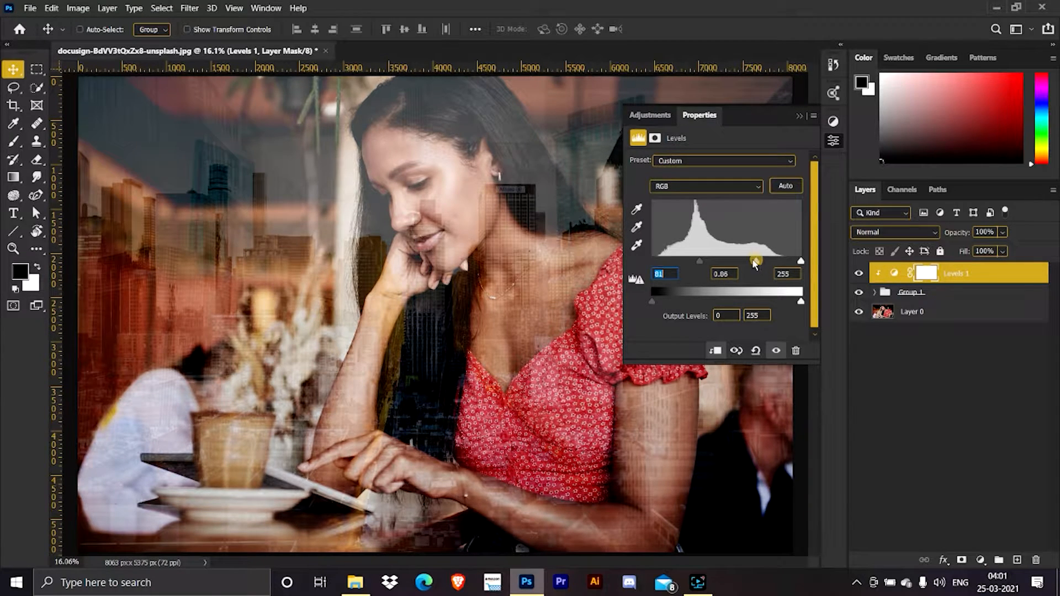
left_click_drag(755, 261, 738, 259)
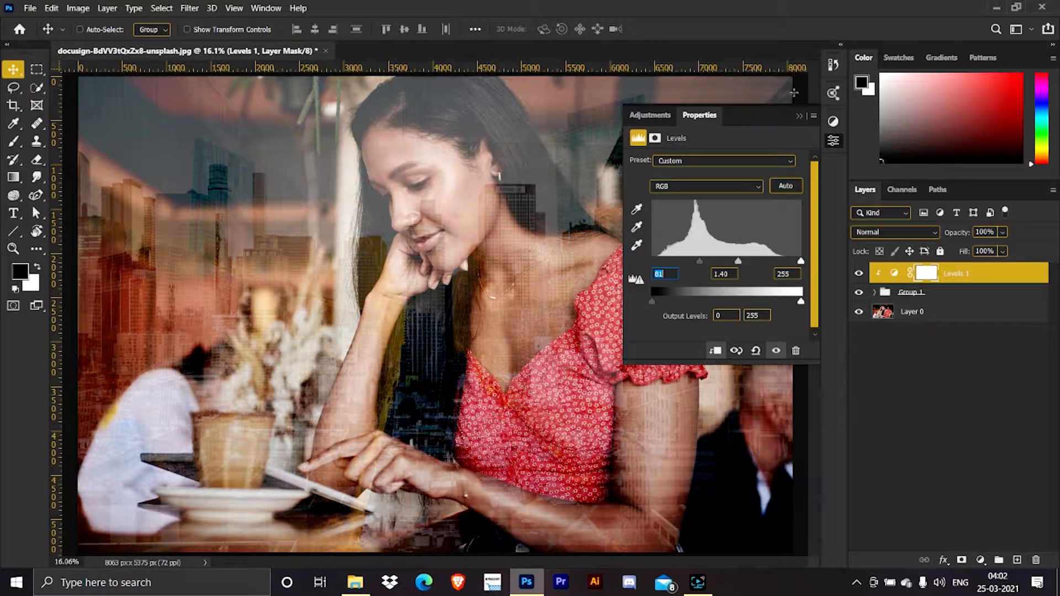
left_click(798, 118)
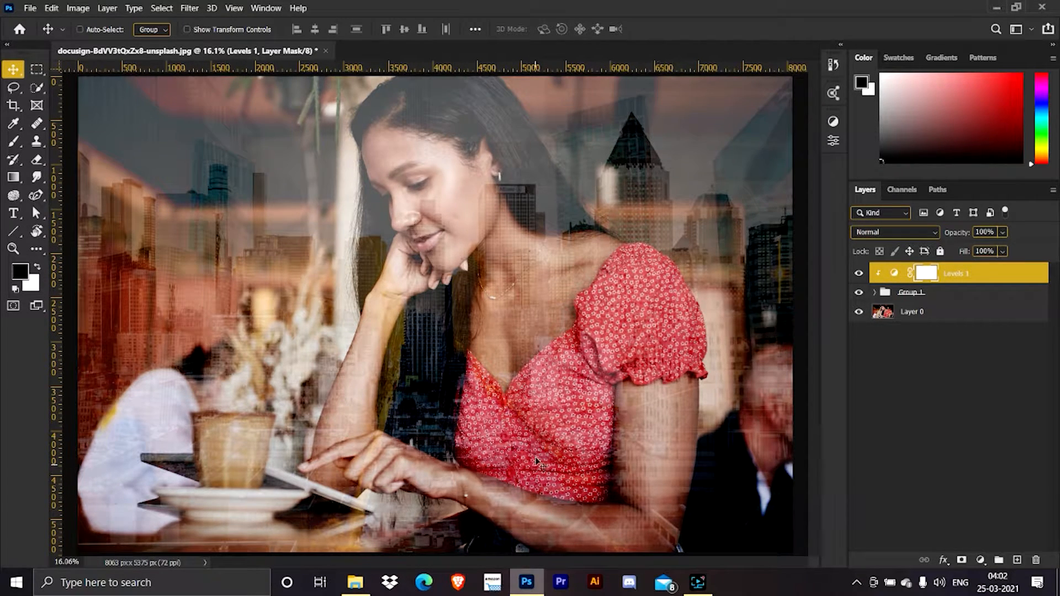
Convert the reflection group to a smart object and set its blend mode to Screen.
left_click(946, 293)
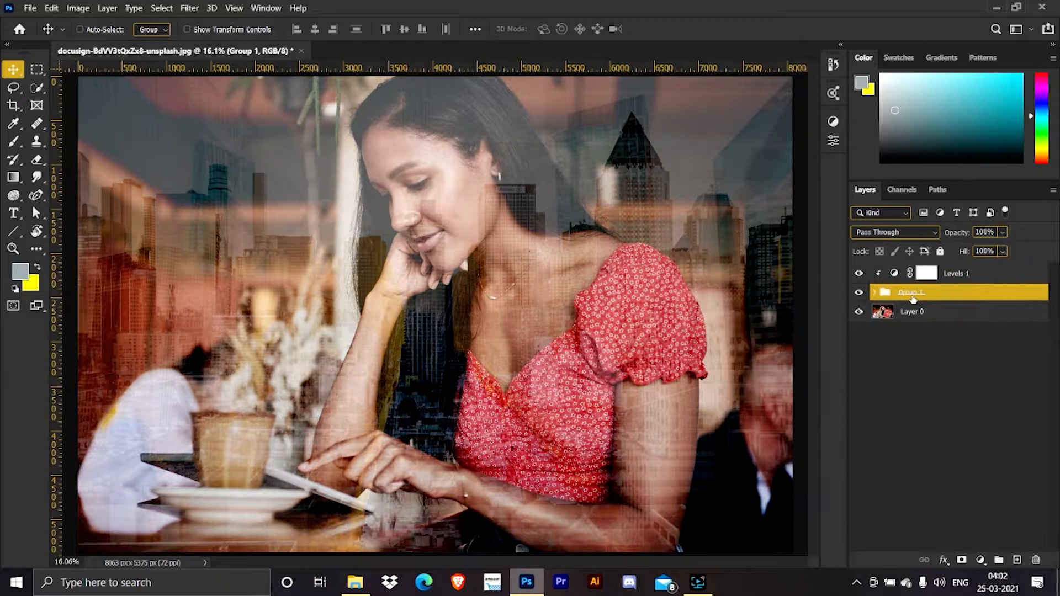
right_click(946, 293)
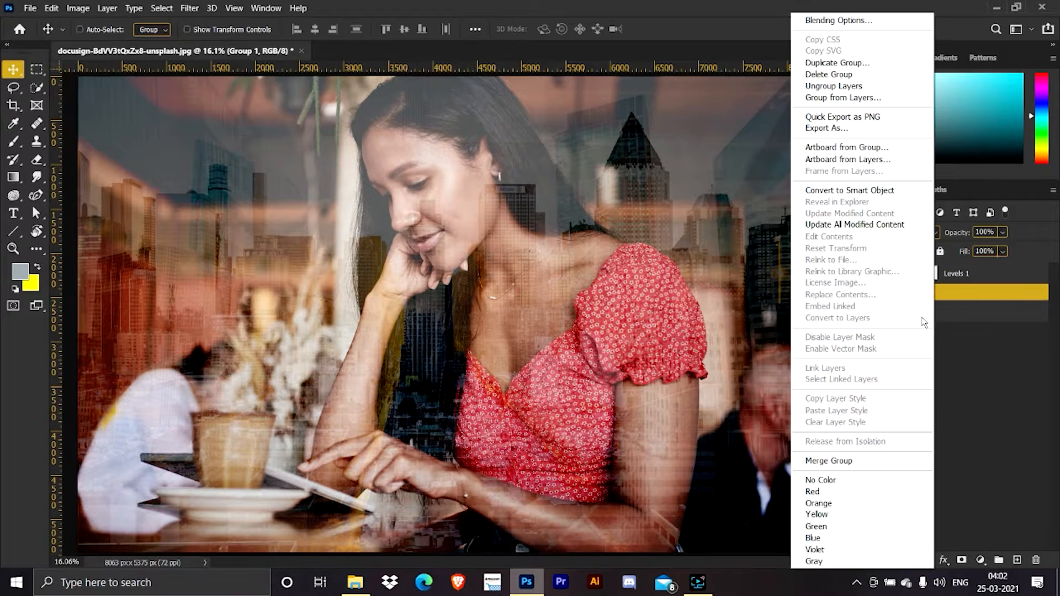
left_click(861, 189)
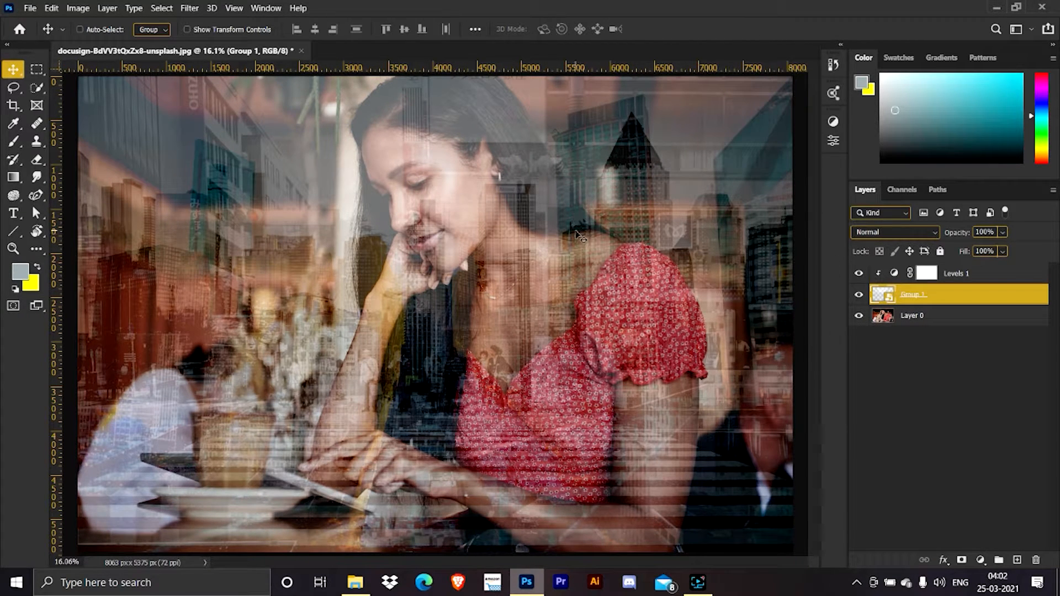
left_click(888, 234)
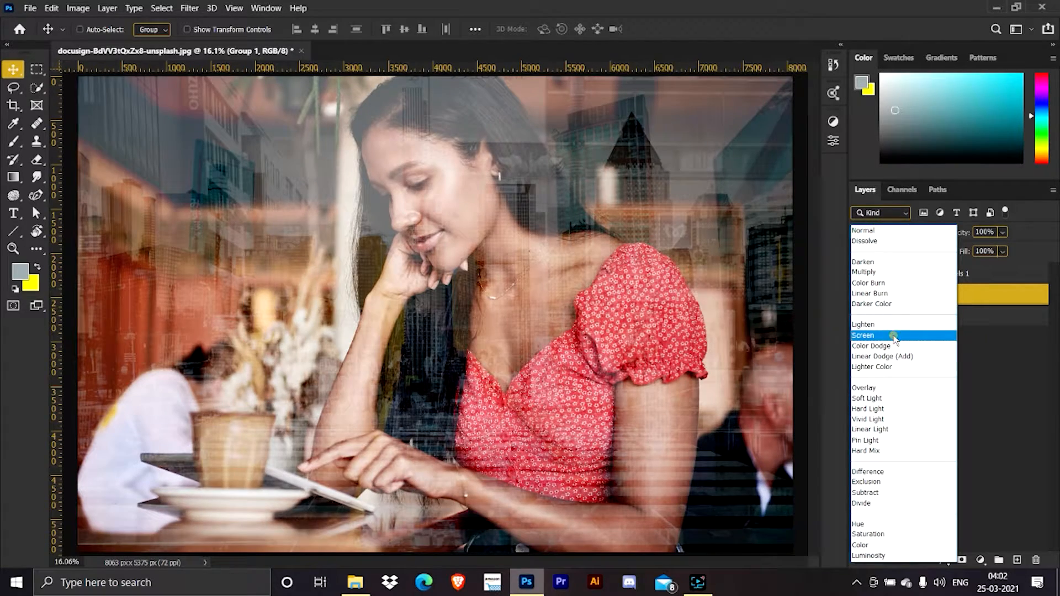
left_click(894, 335)
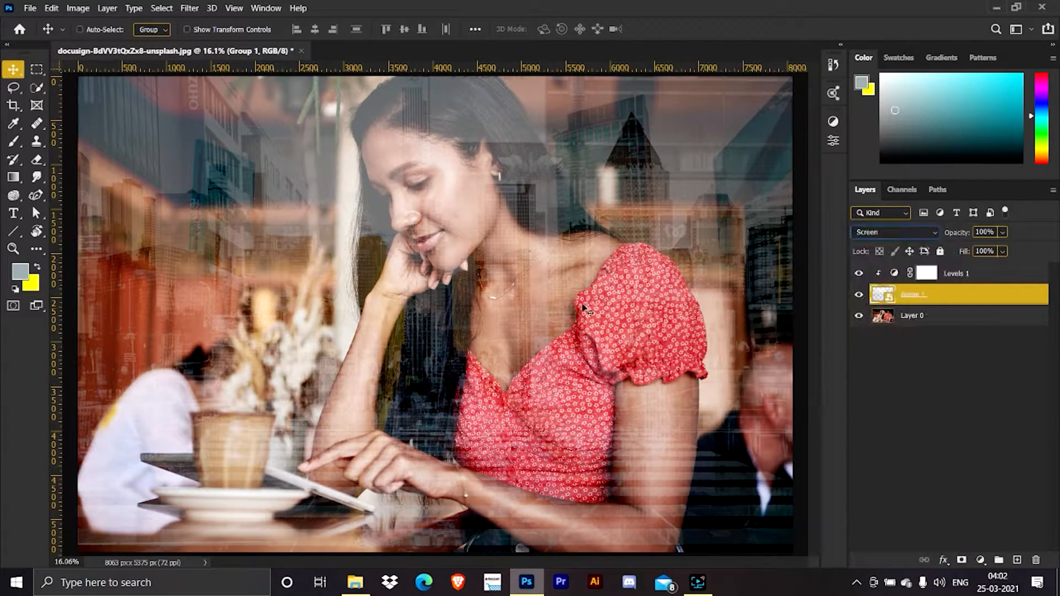
Apply a Gaussian Blur with a radius of about 9 pixels to the reflection smart object.
left_click(188, 8)
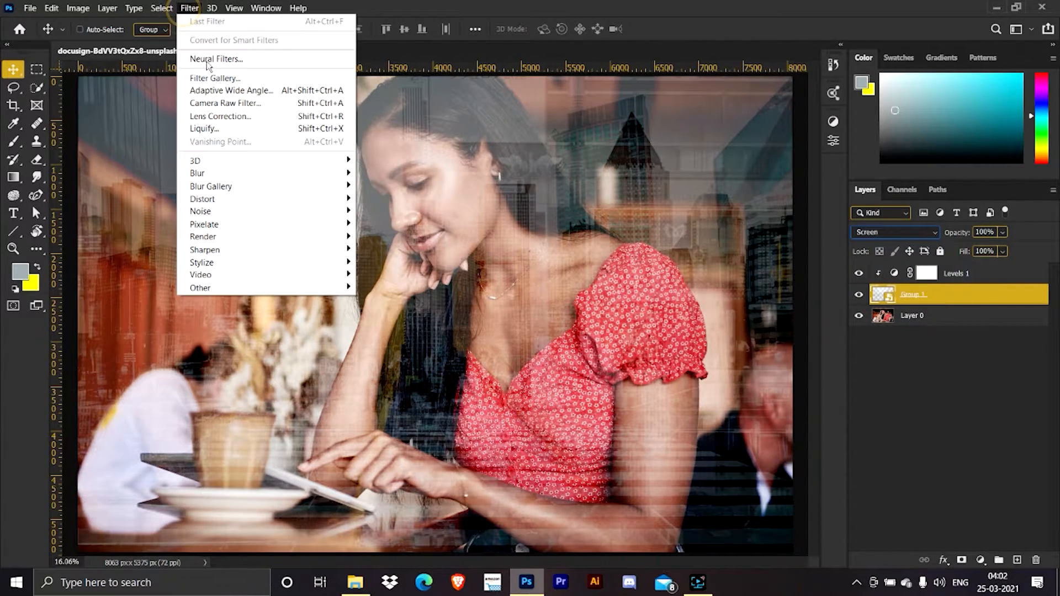
mouse_move(213, 173)
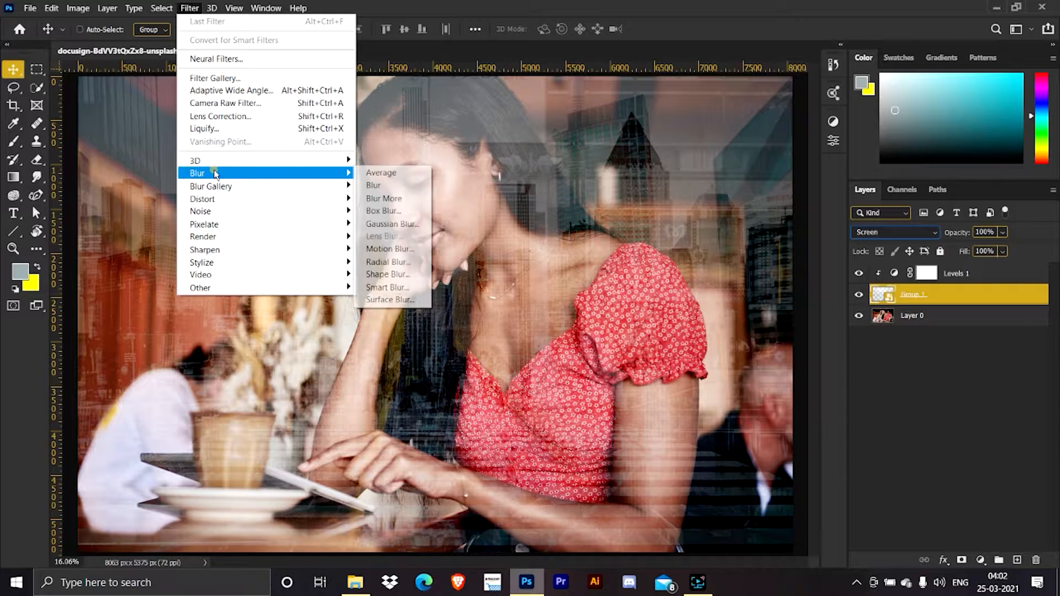
left_click(393, 224)
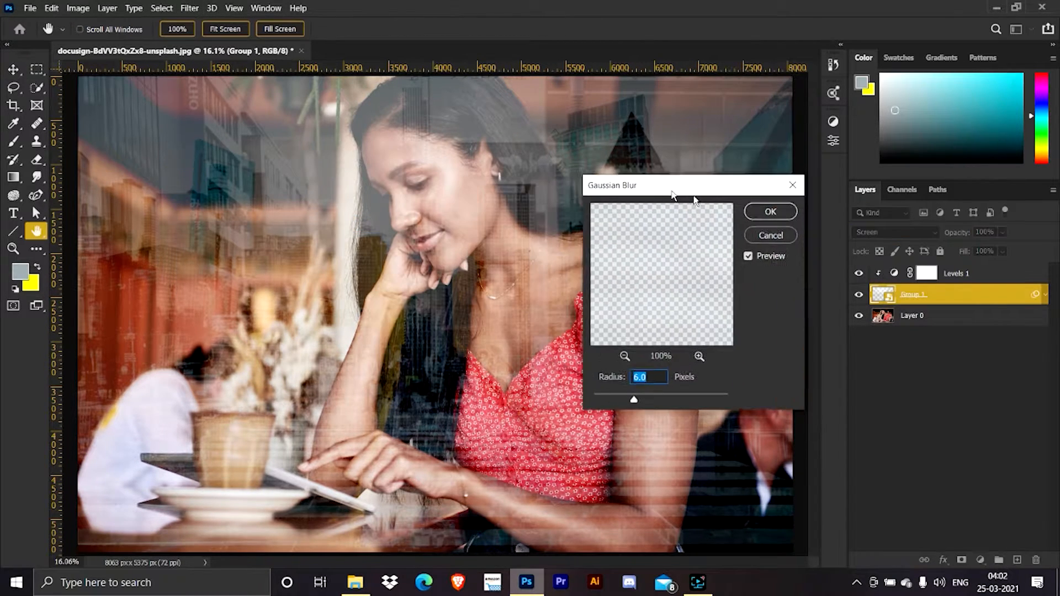
mouse_move(663, 408)
left_mouse_down()
mouse_move(624, 403)
mouse_move(689, 409)
mouse_move(673, 407)
left_mouse_up()
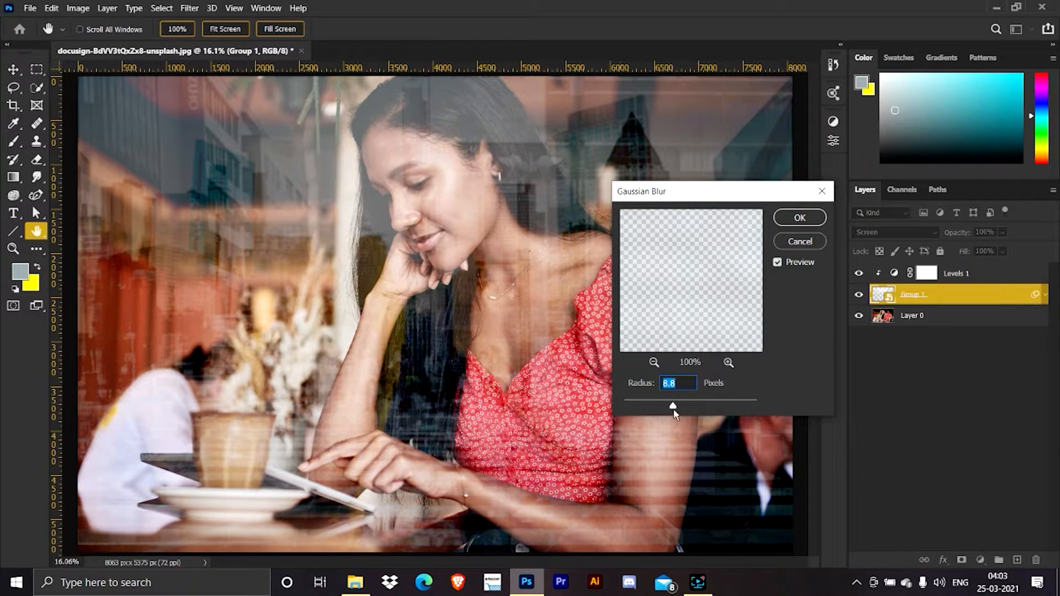
left_click_drag(673, 407, 675, 407)
left_click(797, 225)
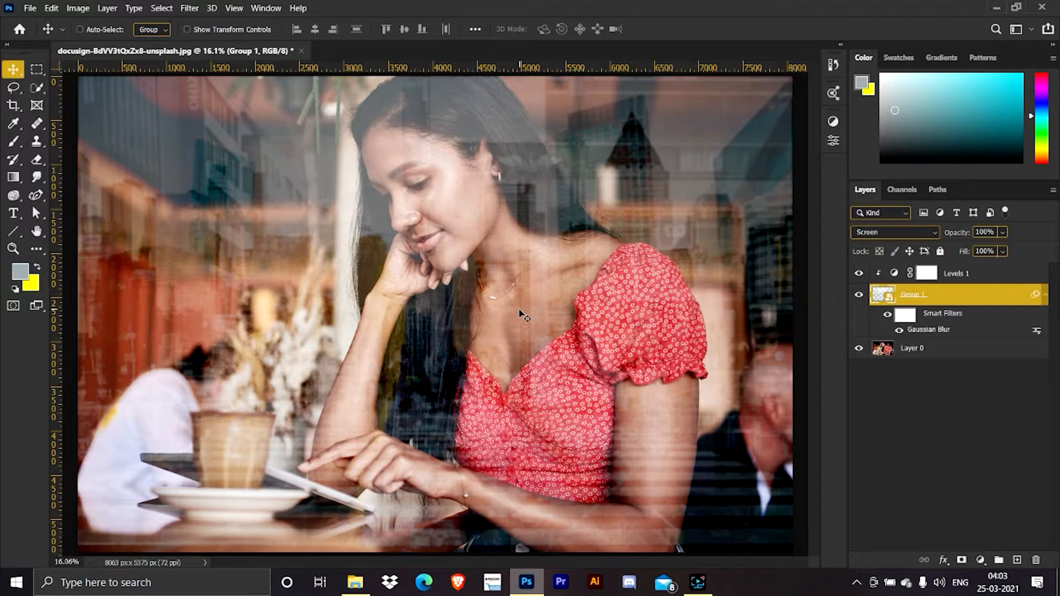
Compare the reflection with and without its blur, and lower the smart object's opacity to 55%.
left_click(887, 316)
left_click(887, 316)
left_click(985, 232)
type("55")
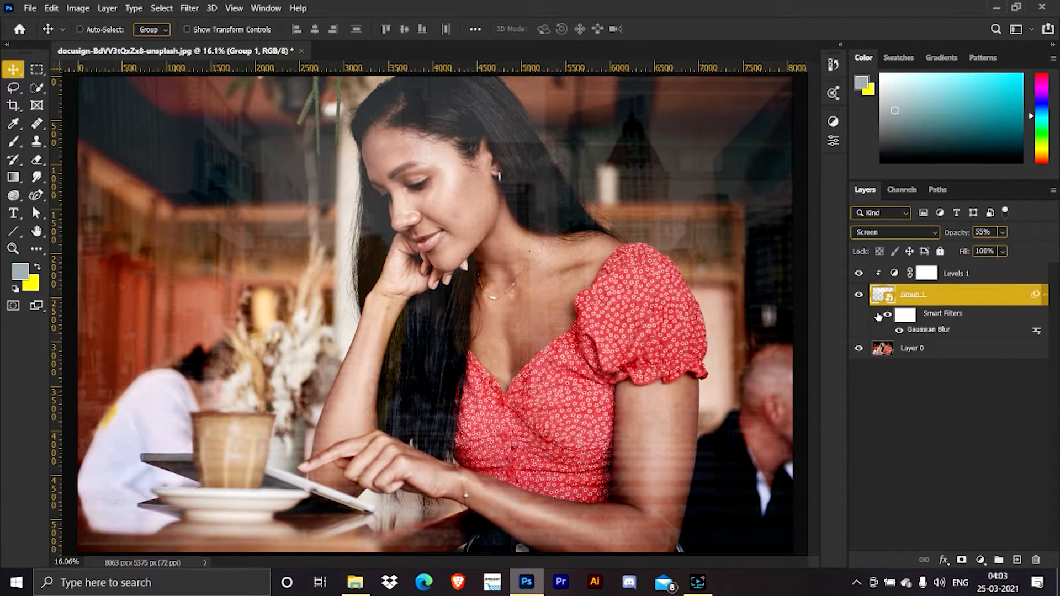
Create an empty layer above the Levels adjustment and set the Brush foreground color to near-white f7f7f7.
left_click(958, 274)
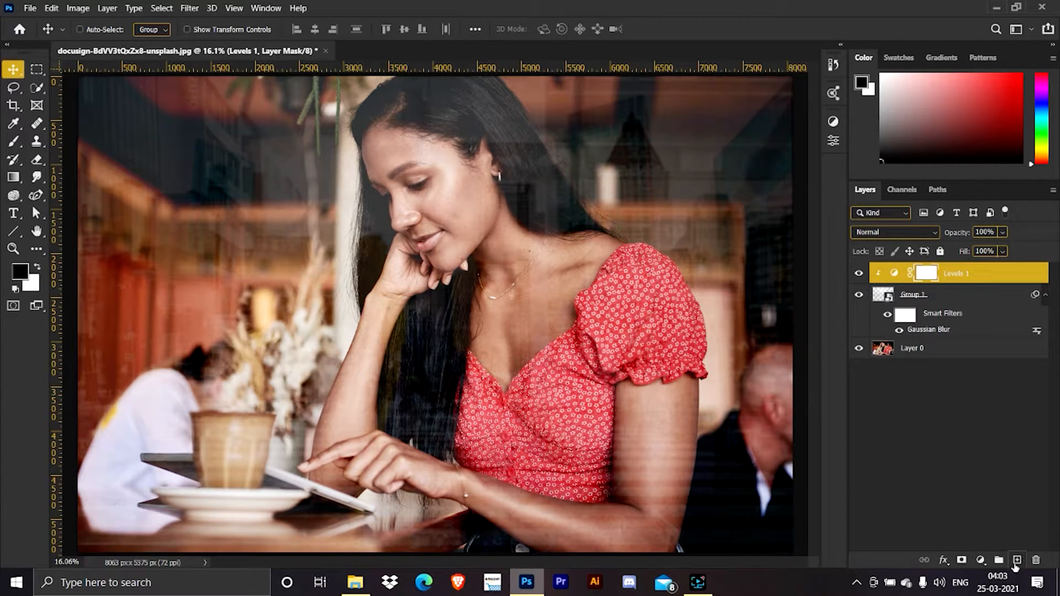
left_click(1017, 559)
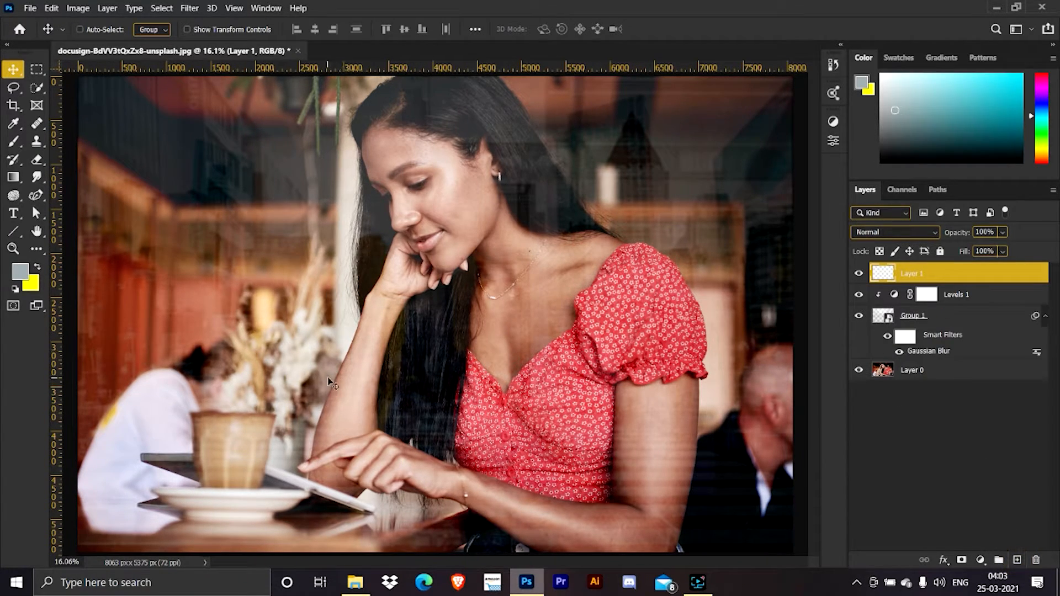
key("b")
left_click(25, 278)
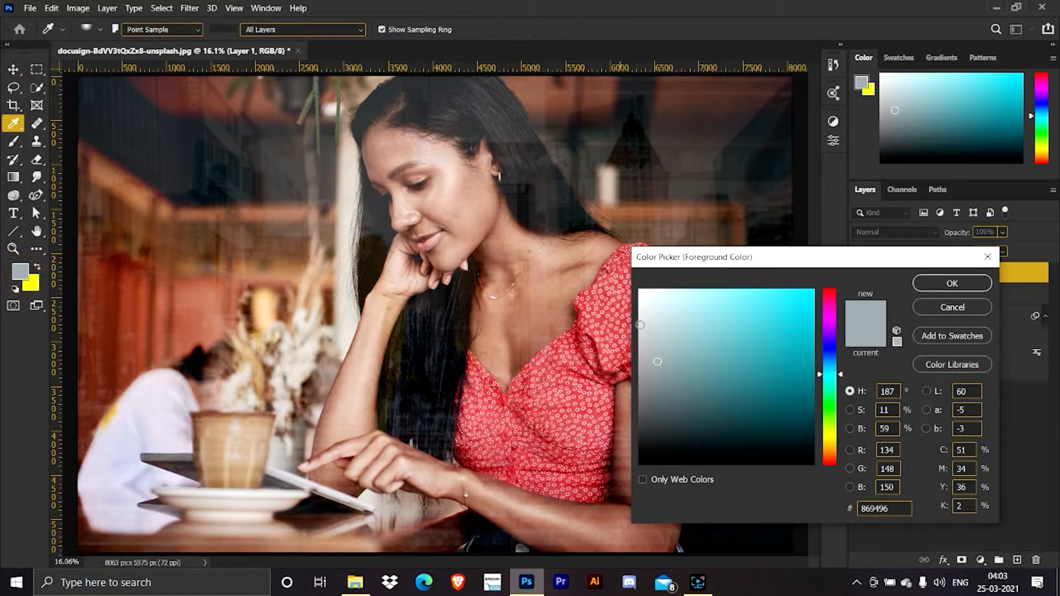
left_click_drag(640, 326, 639, 295)
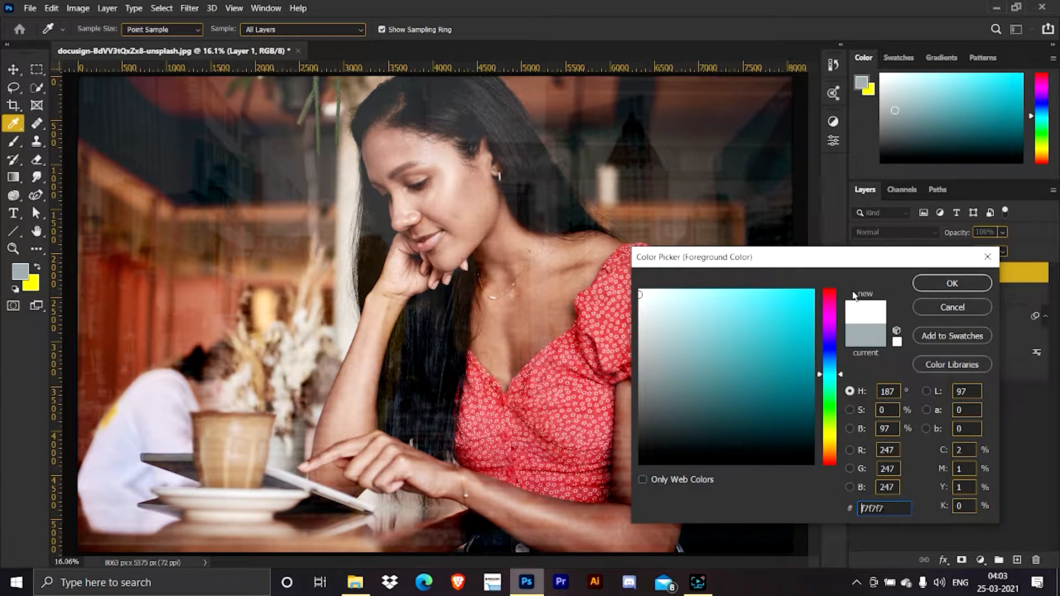
left_click(971, 288)
Enlarge the soft brush to 2629 pixels and paint one white glow spot just above the woman's red sleeve.
left_click_drag(505, 284, 603, 296)
left_click_drag(565, 354, 565, 355)
left_click_drag(564, 185, 564, 186)
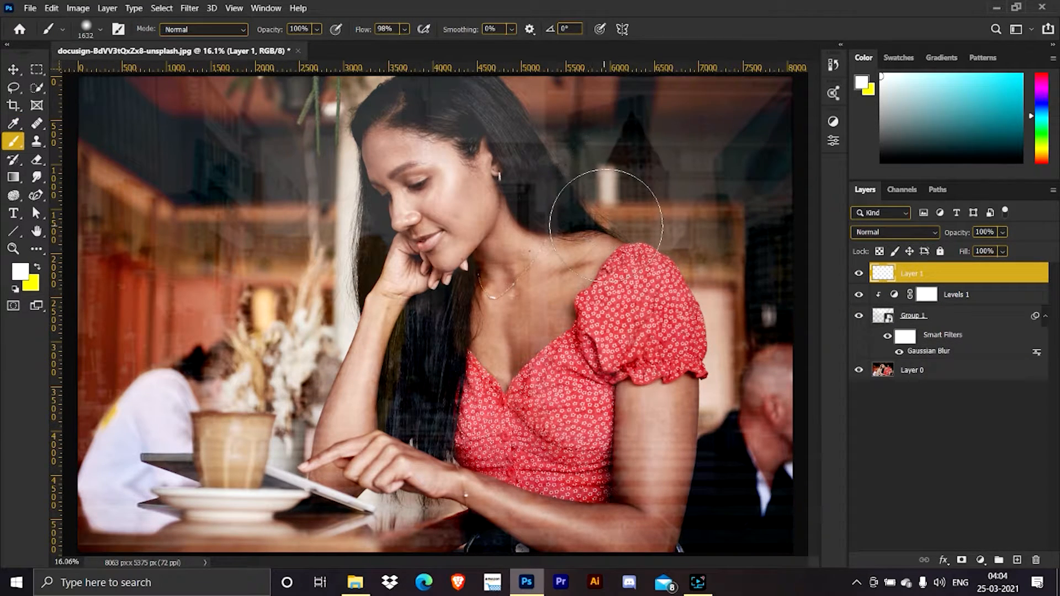
left_click_drag(600, 229, 662, 226)
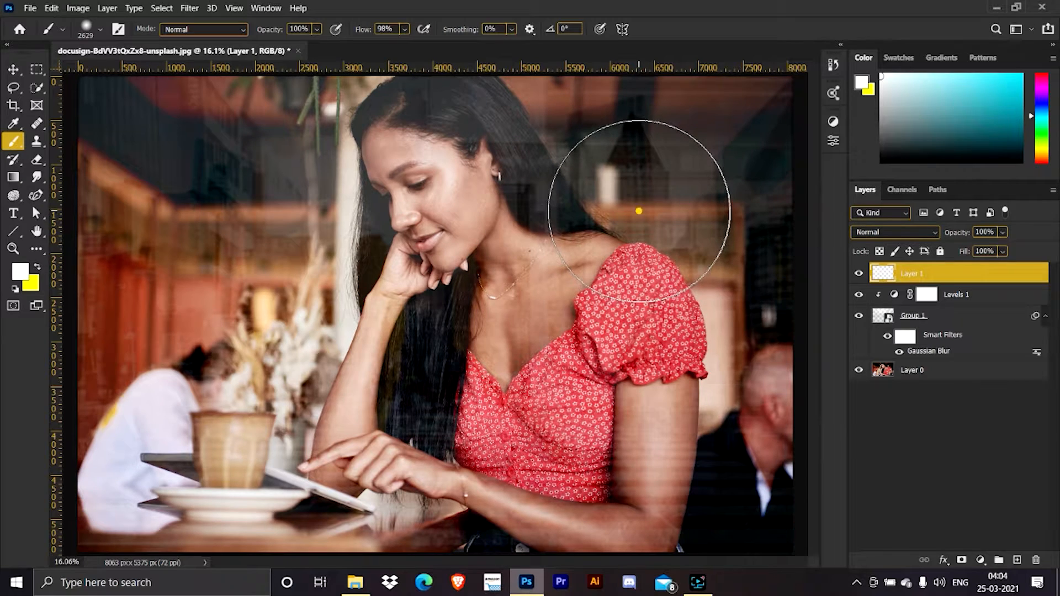
left_click(638, 202)
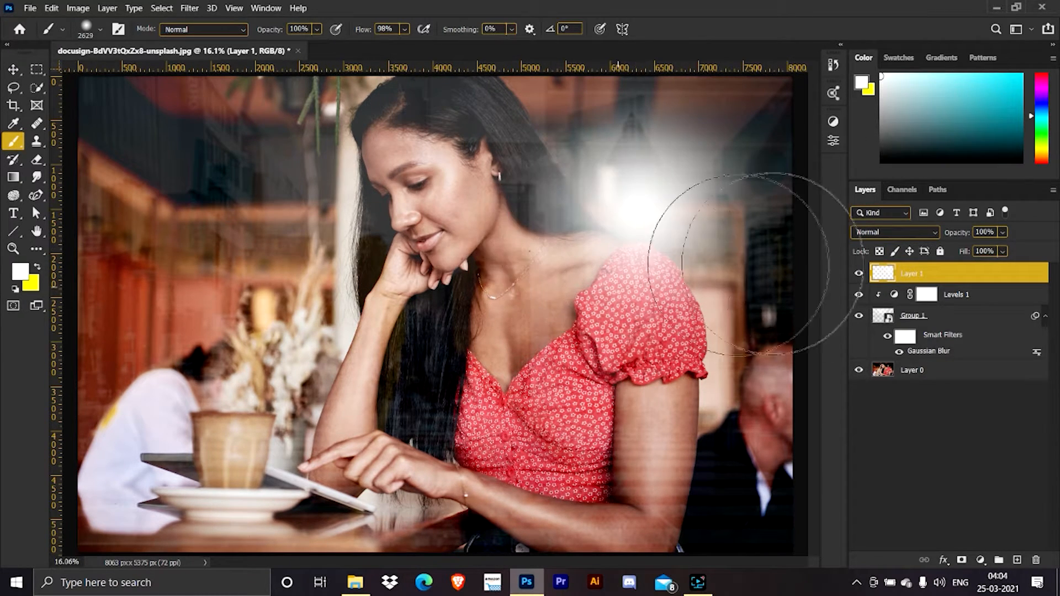
Set the glow layer to Linear Dodge (Add) and turn off Transparency Shapes Layer in its blending options.
left_click(904, 234)
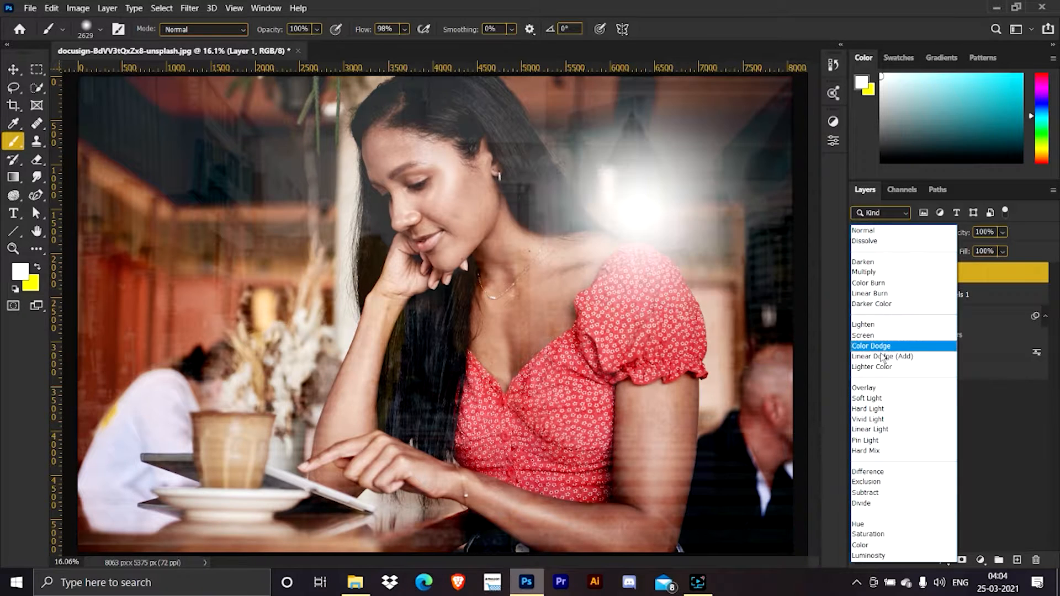
left_click(923, 353)
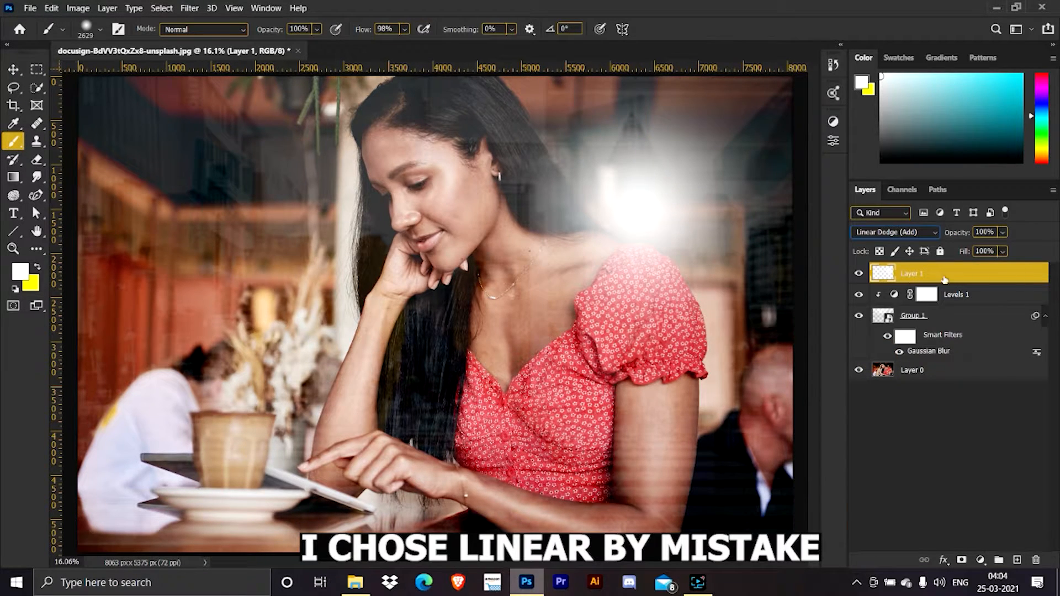
double_click(1013, 274)
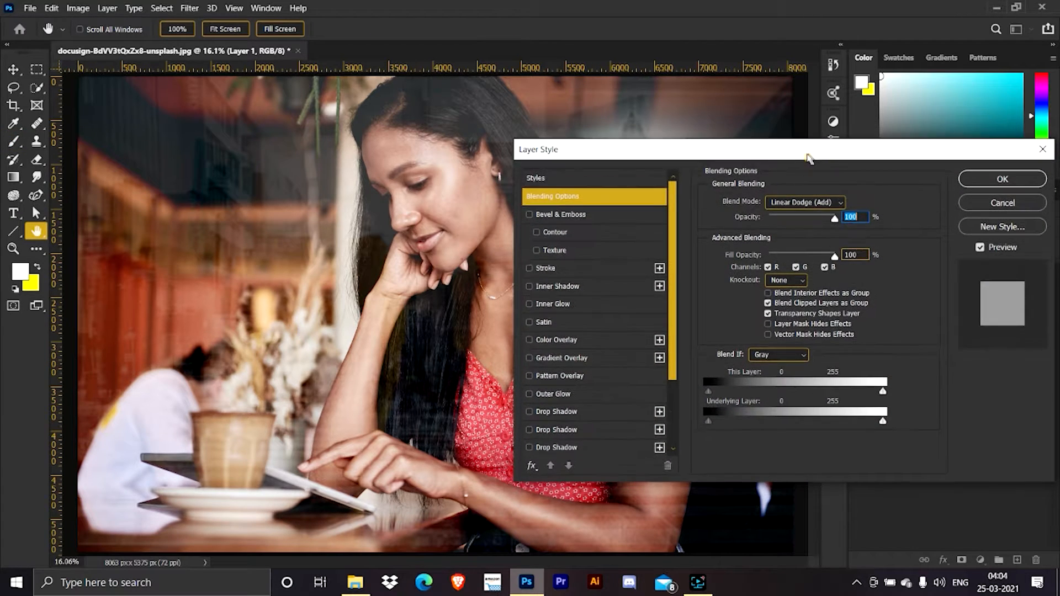
left_click_drag(801, 154, 164, 145)
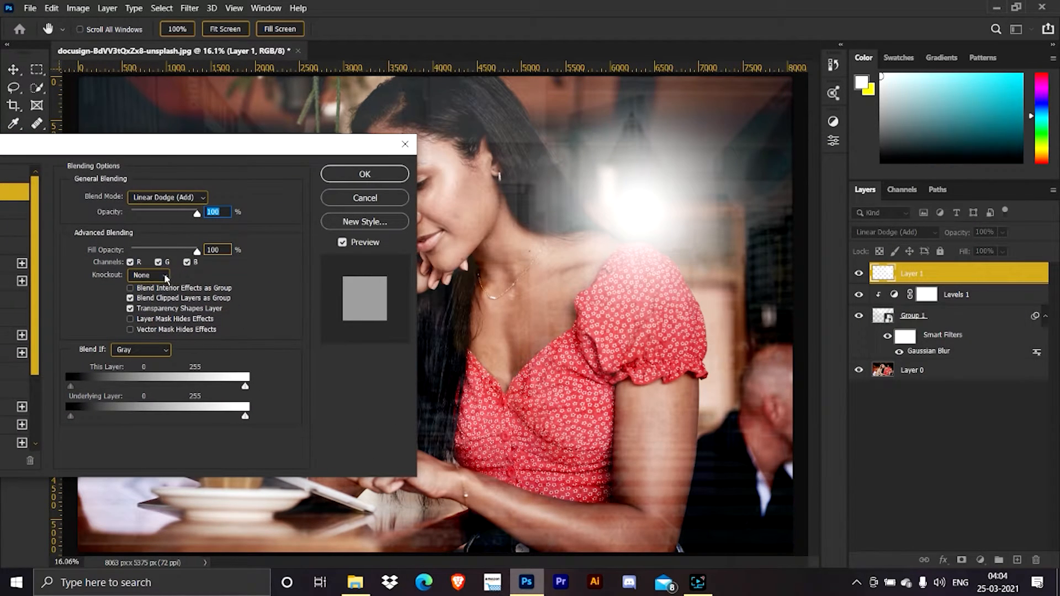
left_click(141, 310)
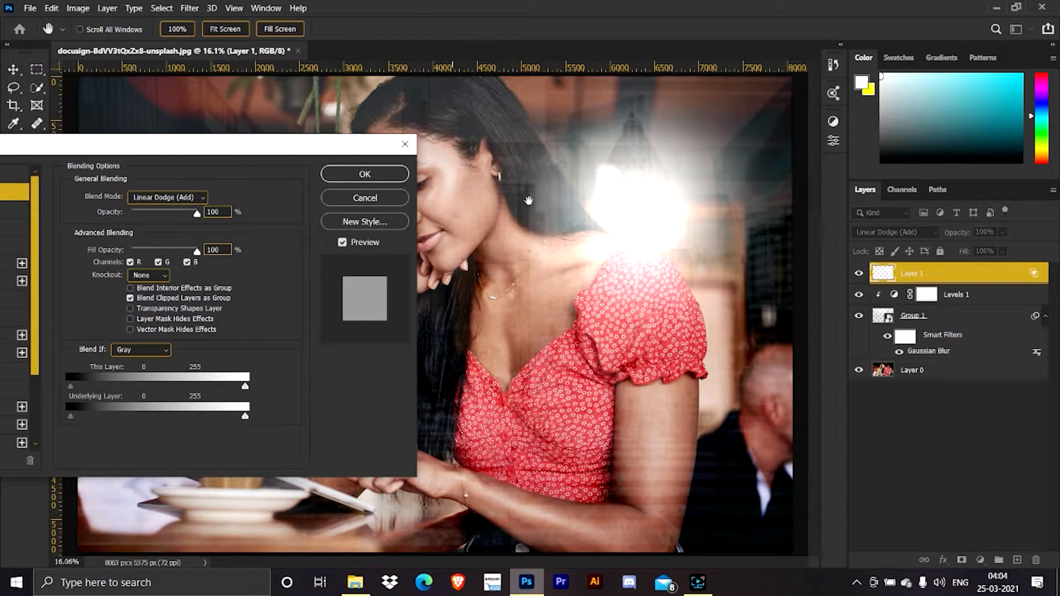
left_click(365, 174)
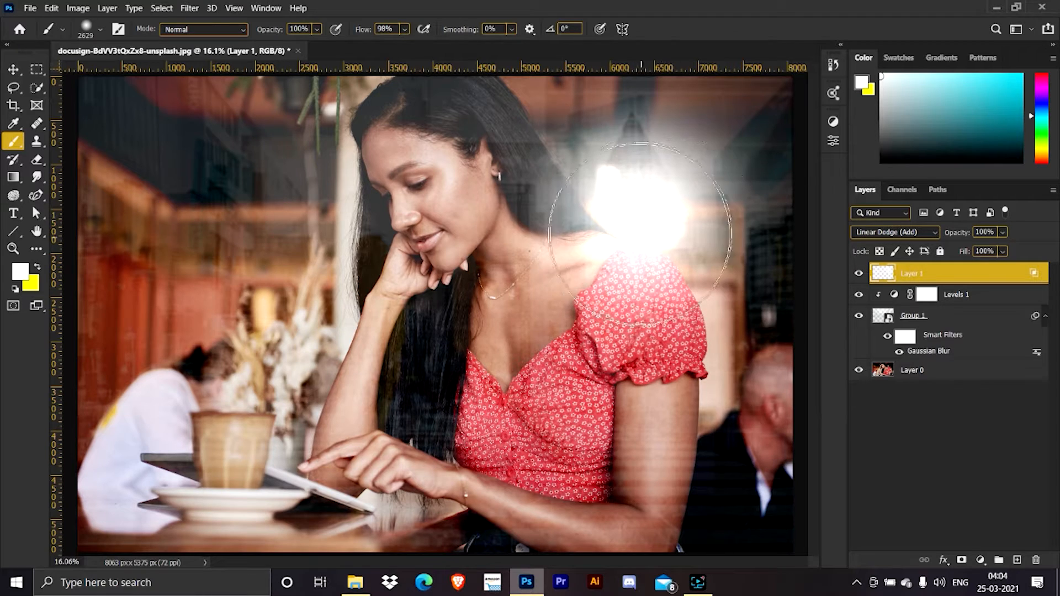
Change the glow layer's blend mode to Color Dodge and set its fill to 50%.
left_click(886, 233)
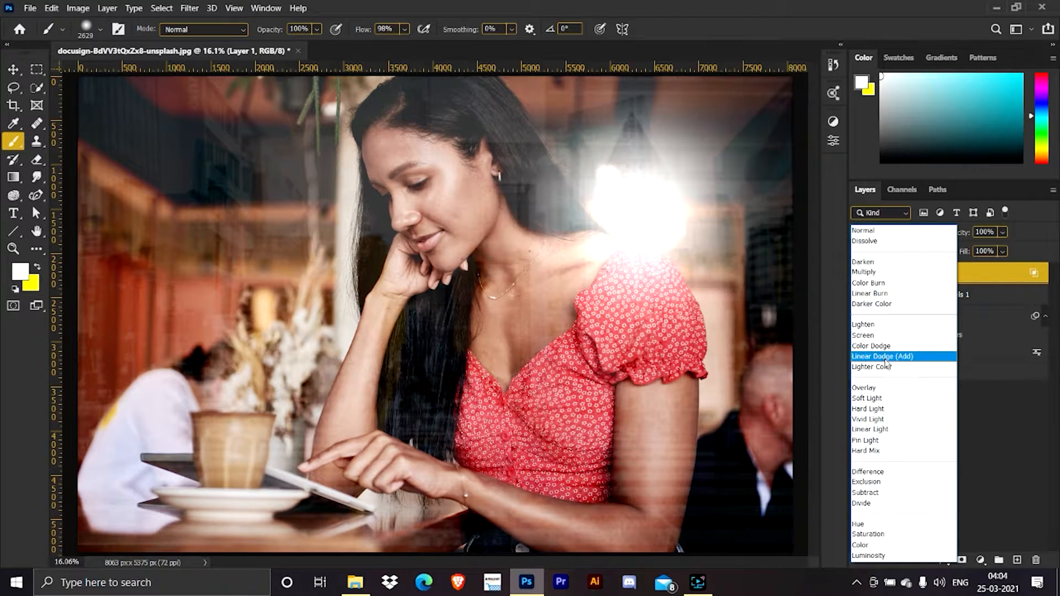
left_click(859, 346)
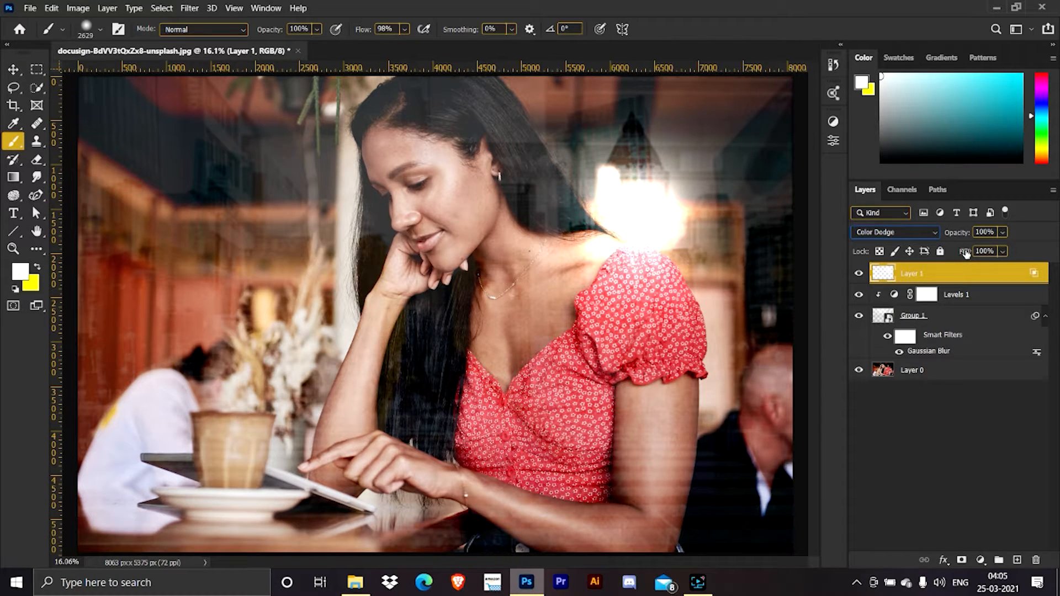
mouse_move(965, 252)
left_mouse_down()
mouse_move(931, 255)
mouse_move(965, 254)
left_mouse_up()
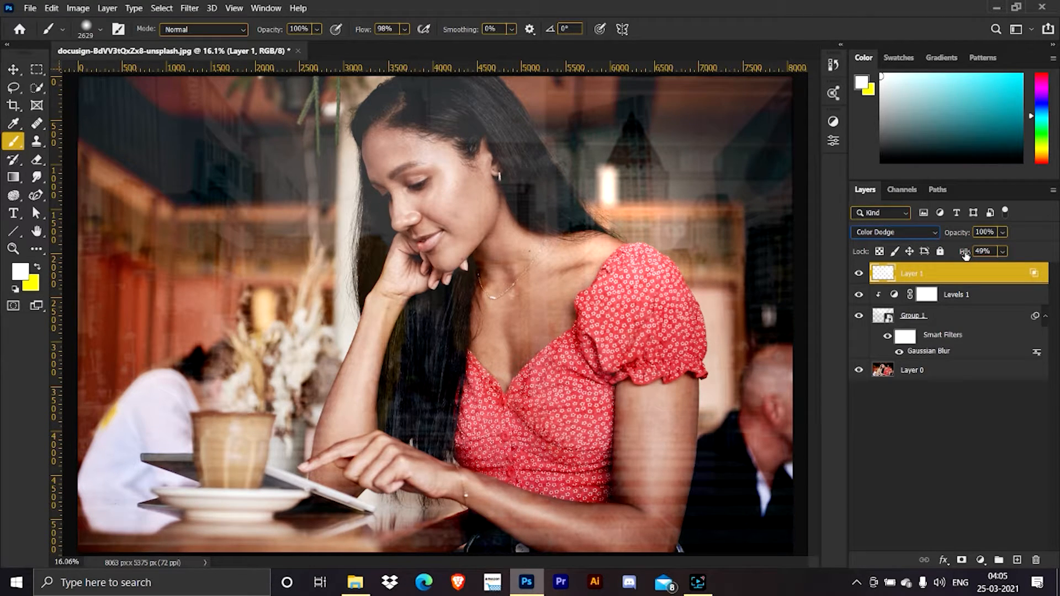
double_click(986, 251)
type("50")
key("Return")
Scale the glow layer to about 117% and move it up and right over the dark tower reflection.
key("ctrl+t")
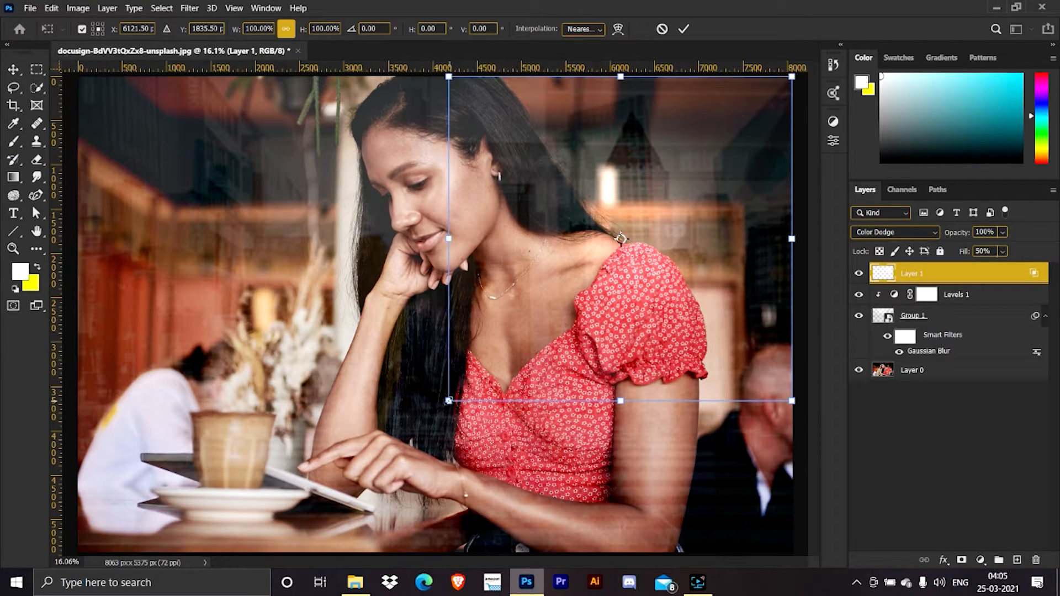
left_click_drag(449, 400, 391, 455)
left_click_drag(601, 274, 658, 193)
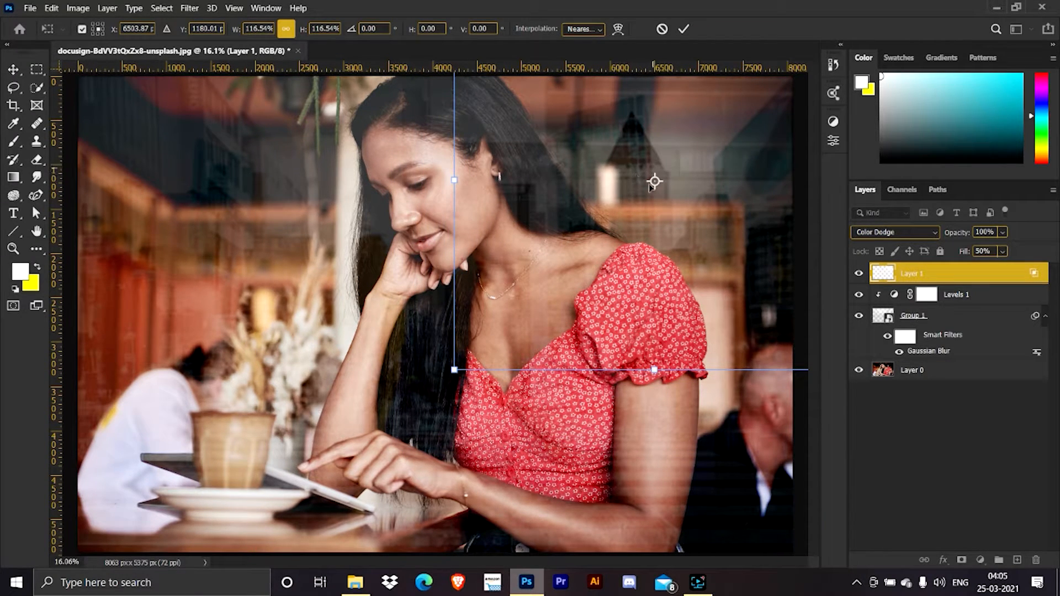
left_click(683, 29)
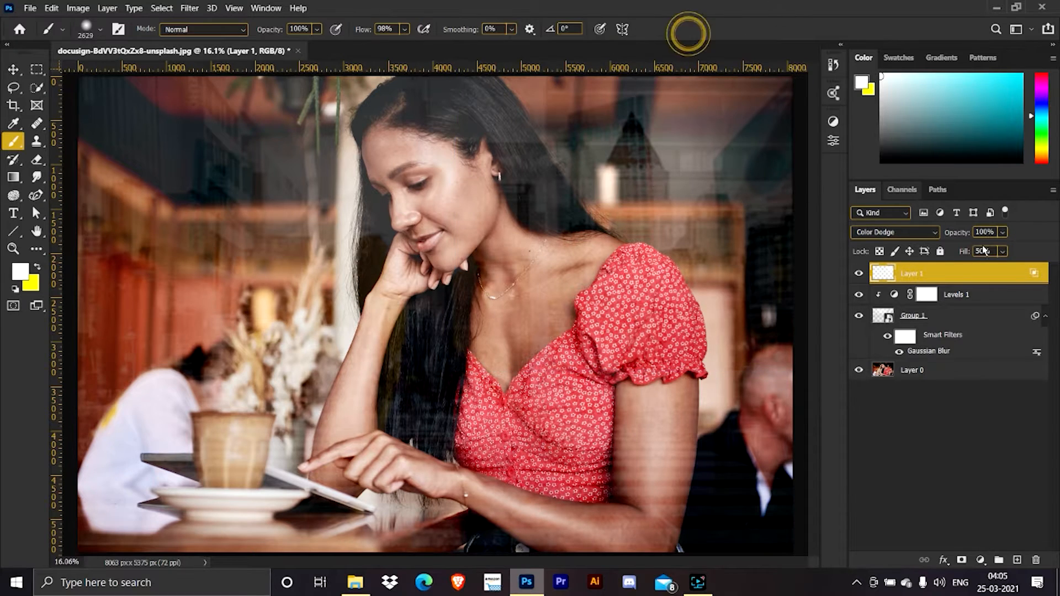
Shift the glow slightly back toward the woman, lower its fill to 38%, and compare the image with and without it.
mouse_move(963, 252)
left_mouse_down()
mouse_move(975, 252)
mouse_move(967, 248)
left_mouse_up()
key("v")
left_click_drag(718, 171, 688, 181)
left_click_drag(964, 253, 947, 253)
left_click(668, 190)
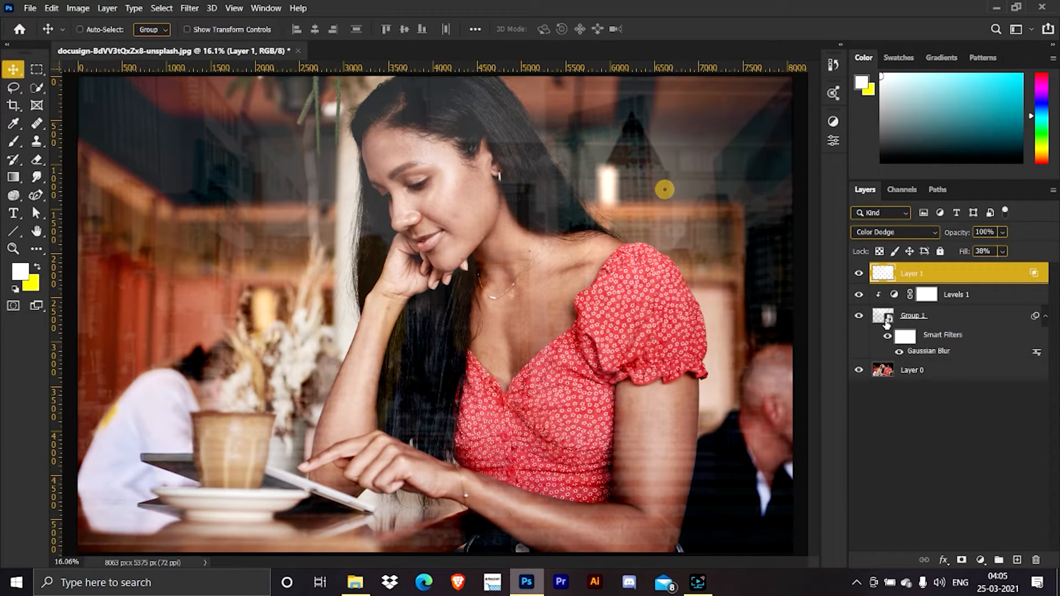
left_click(860, 273)
left_click(860, 274)
Place the grey concrete texture and the raindrop window photo from the glass folder into the portrait document.
left_click(355, 582)
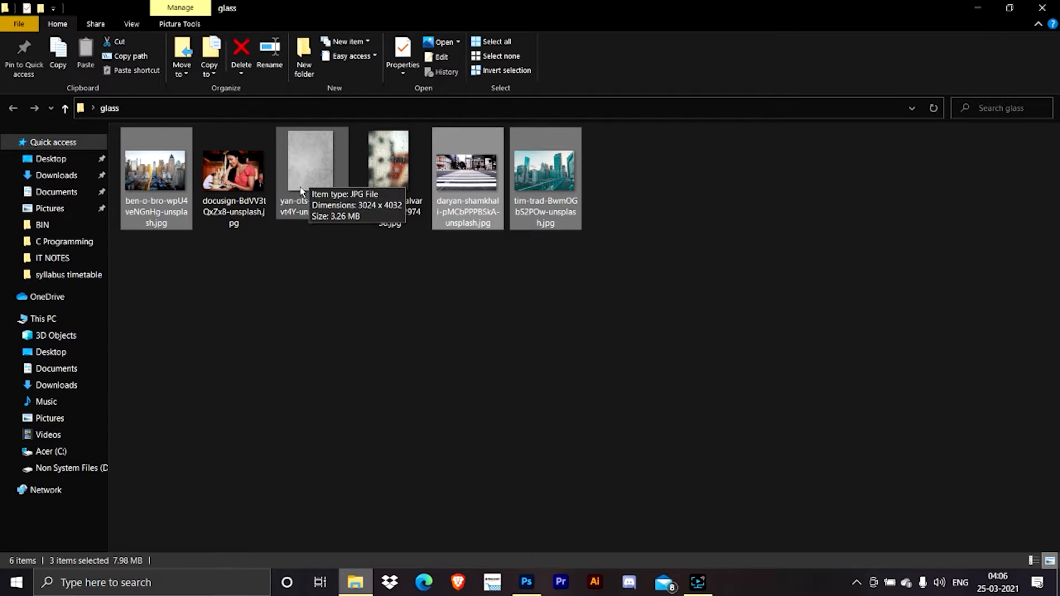
left_click(314, 175)
left_click(403, 168)
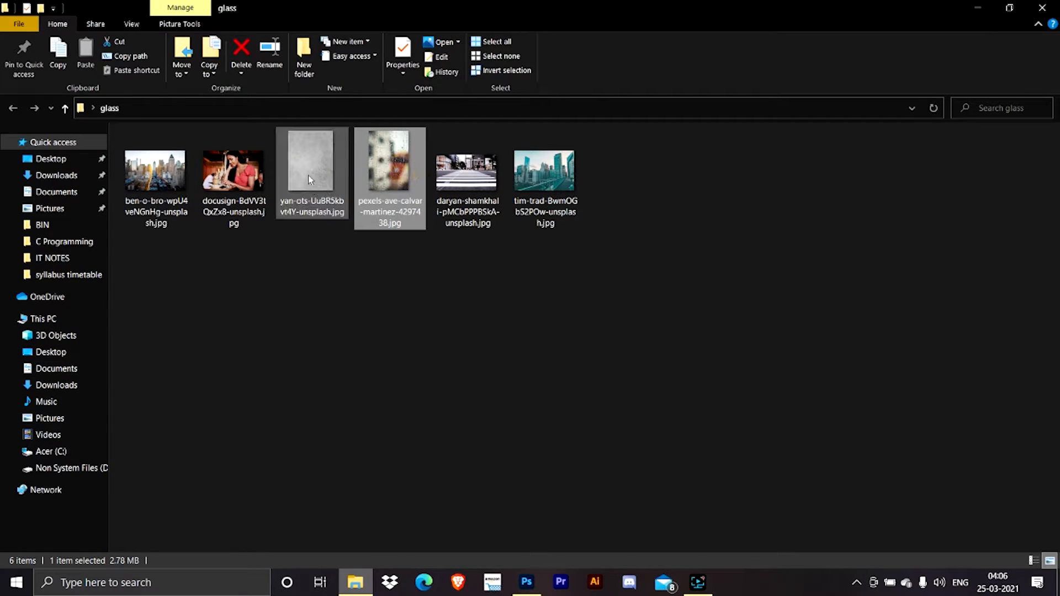
left_click(310, 177)
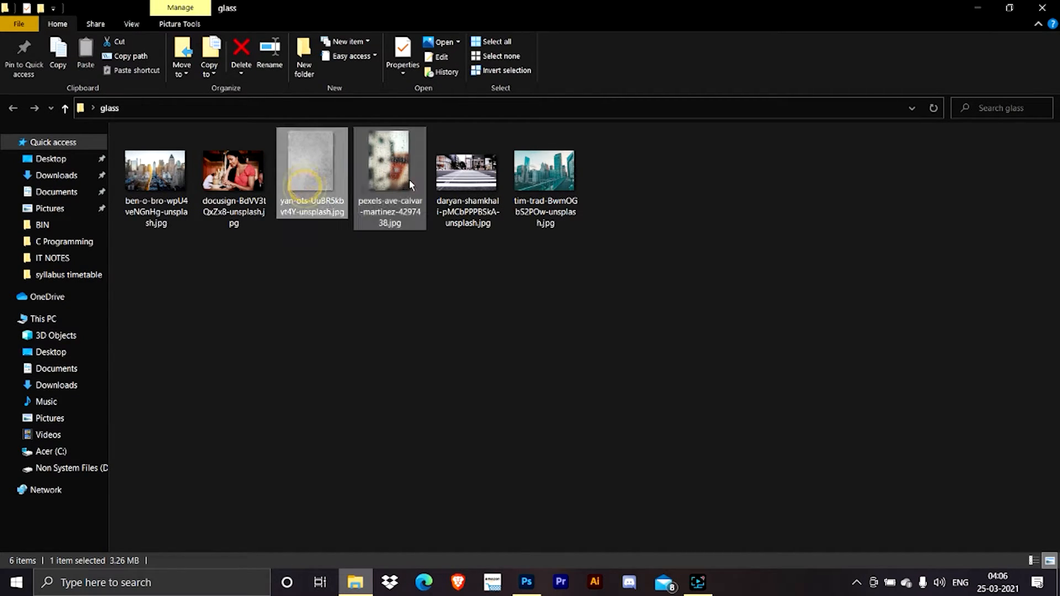
left_click(403, 170, "ctrl")
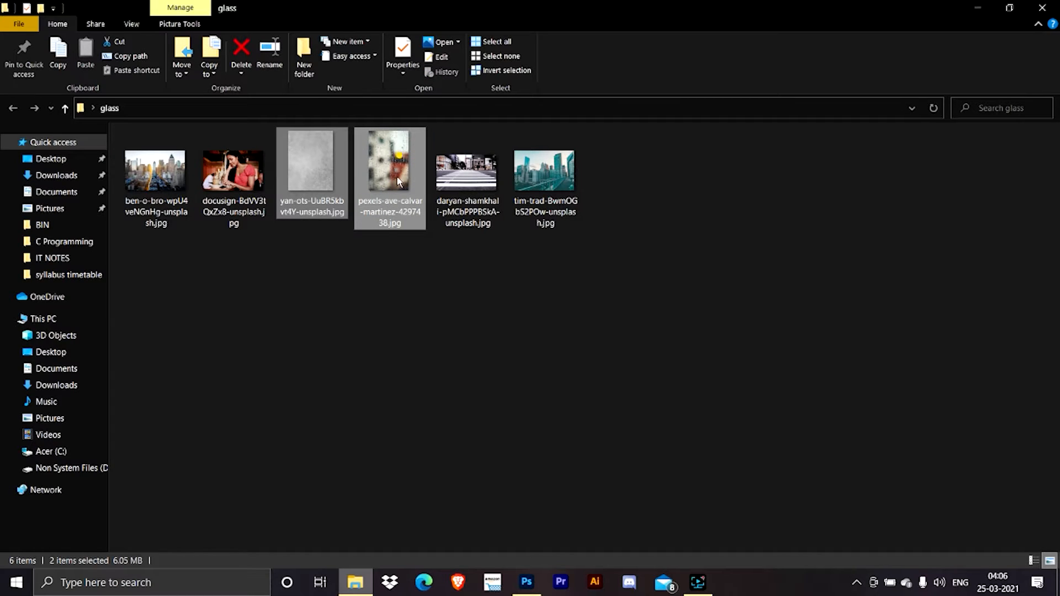
left_click_drag(397, 181, 427, 349)
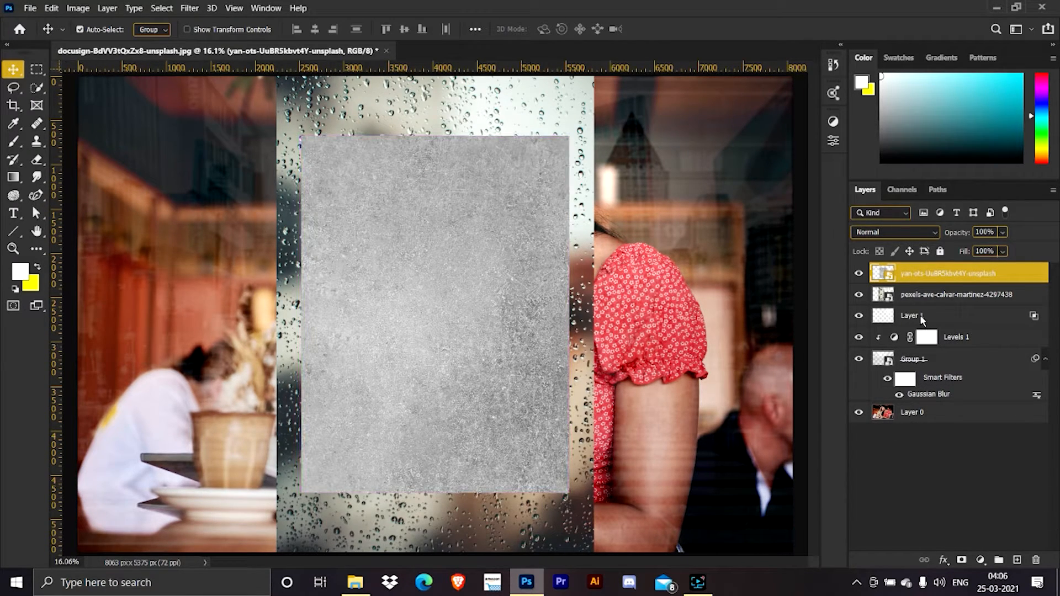
Rotate the texture and raindrop layers together by 90° and scale them to 151.82%.
left_click(937, 294, "shift")
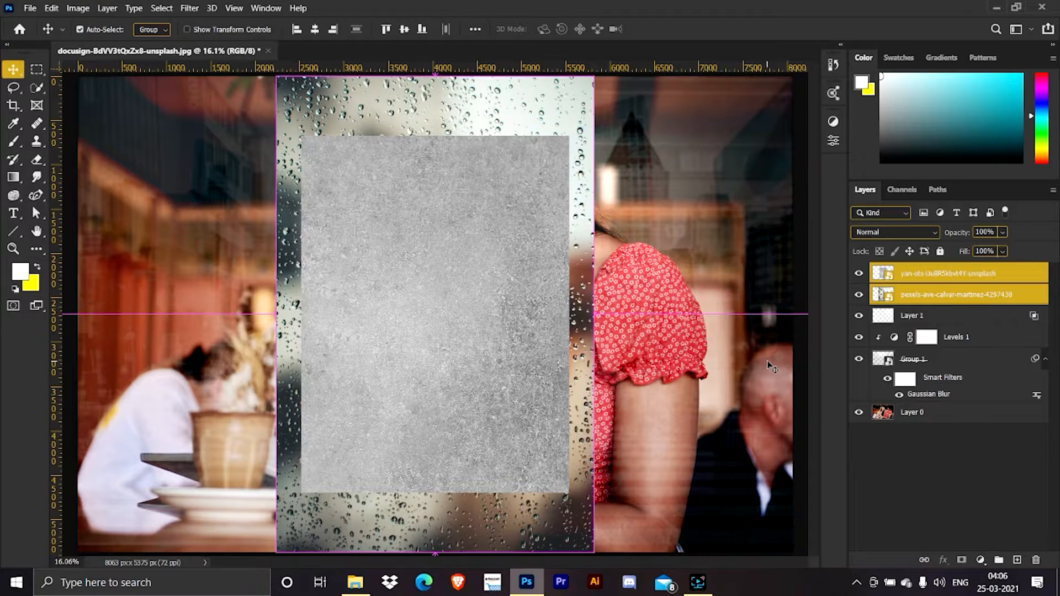
key("ctrl+t")
scroll(582, 88, "down", 1)
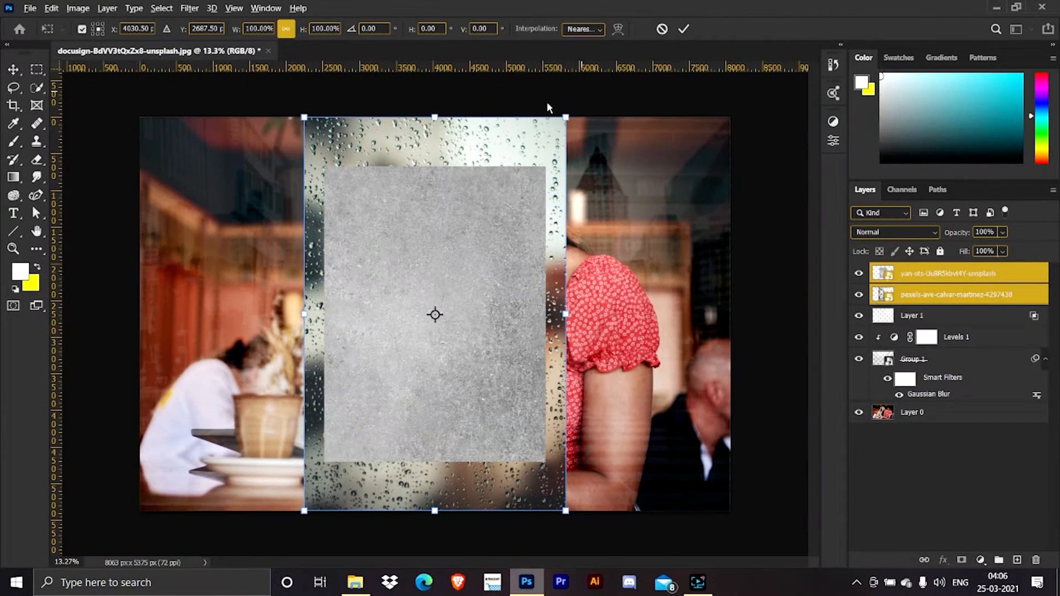
left_click_drag(573, 100, 593, 421)
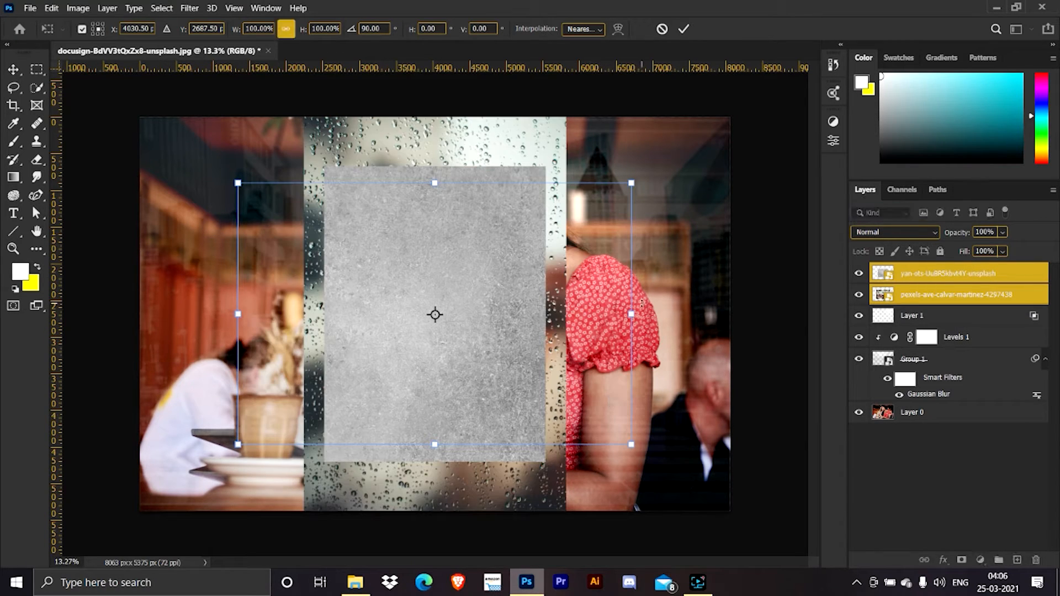
left_click_drag(632, 184, 743, 121)
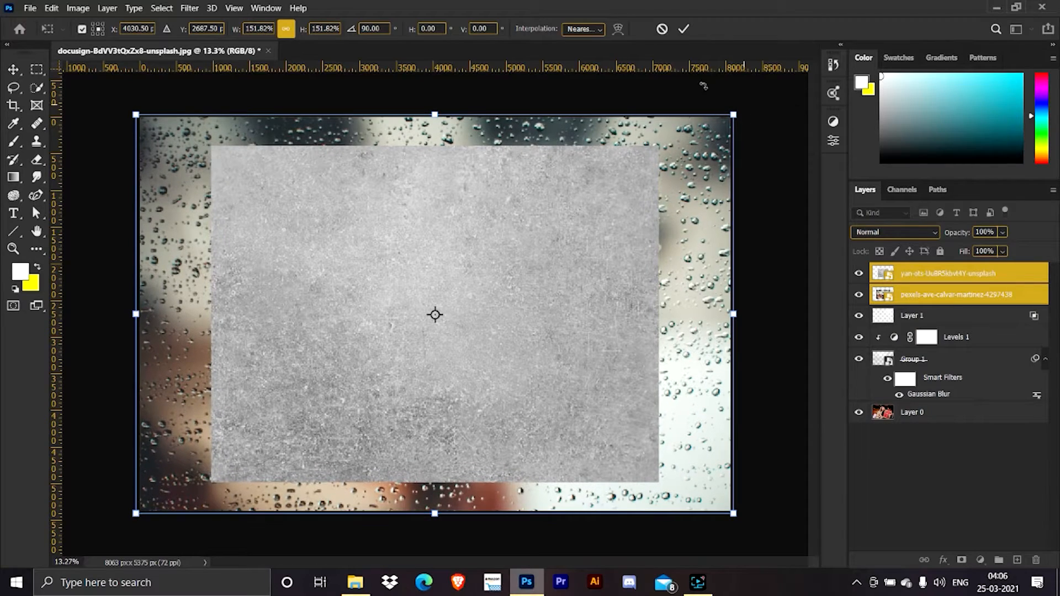
left_click(684, 29)
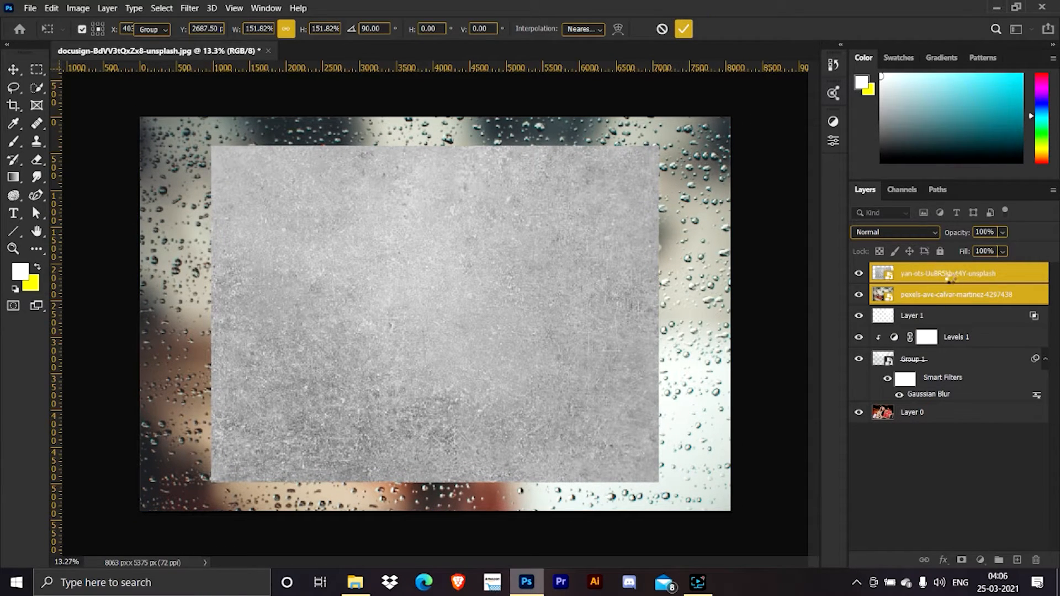
Scale the grey texture layer alone to 219.63% so it covers the whole canvas.
left_click(961, 288)
left_click(963, 277)
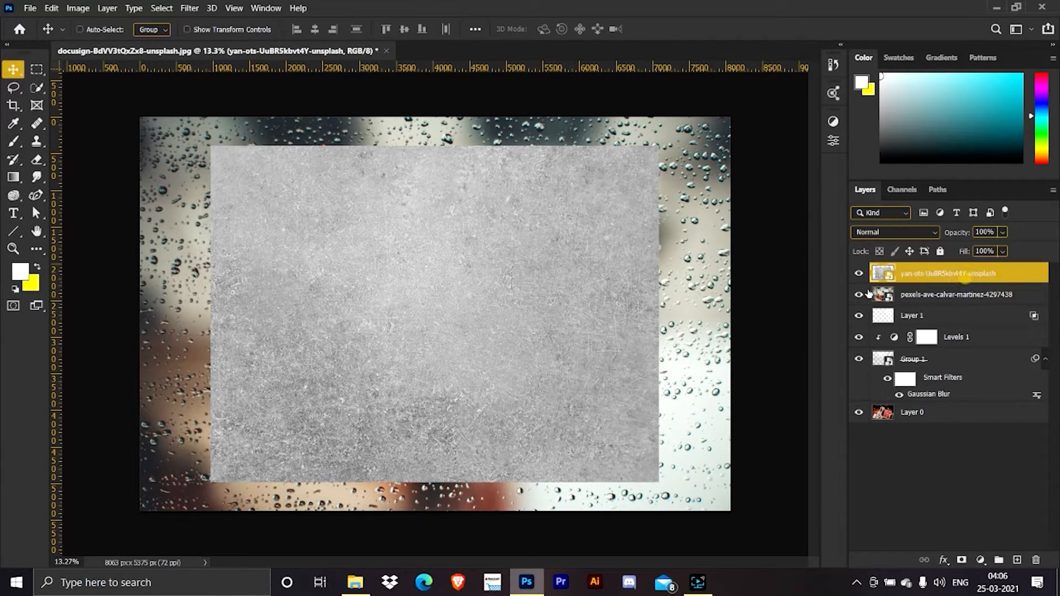
key("ctrl+t")
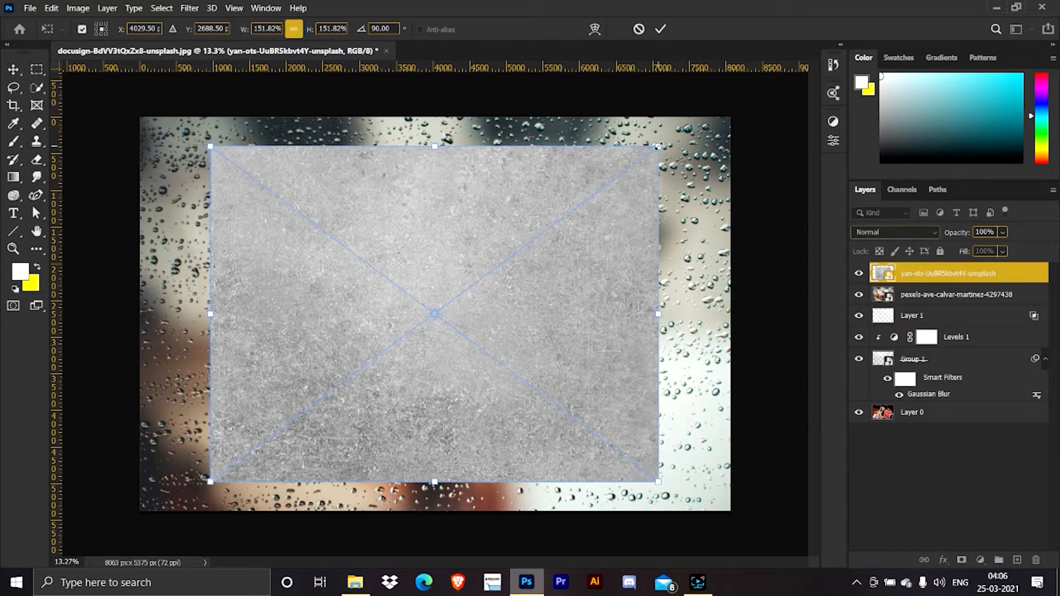
left_click_drag(658, 146, 780, 99)
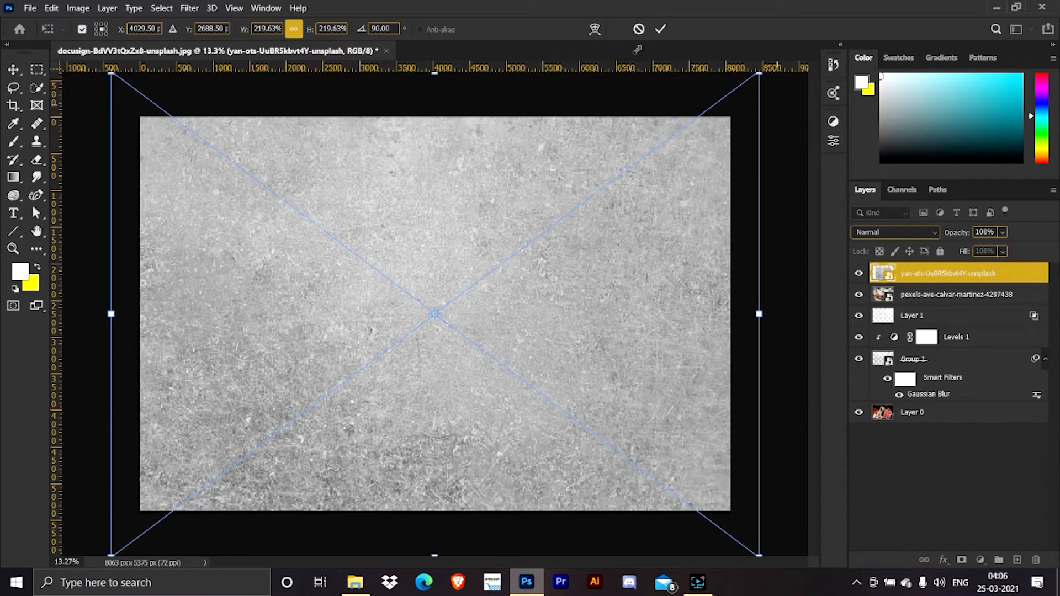
left_click(661, 28)
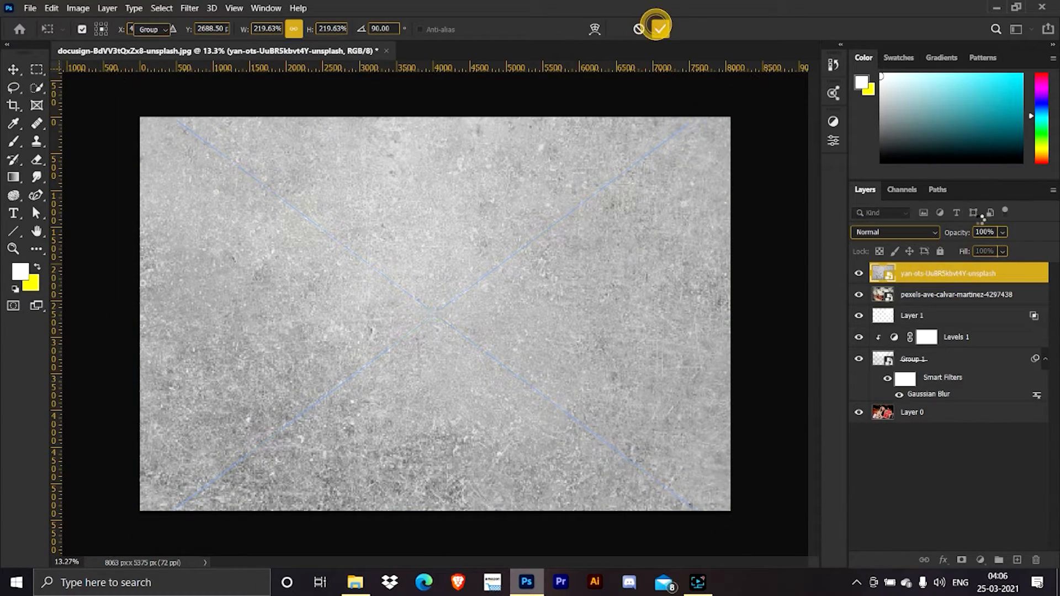
Set both the grey texture and raindrop layers to Multiply blending at 10% opacity.
left_click(976, 295, "shift")
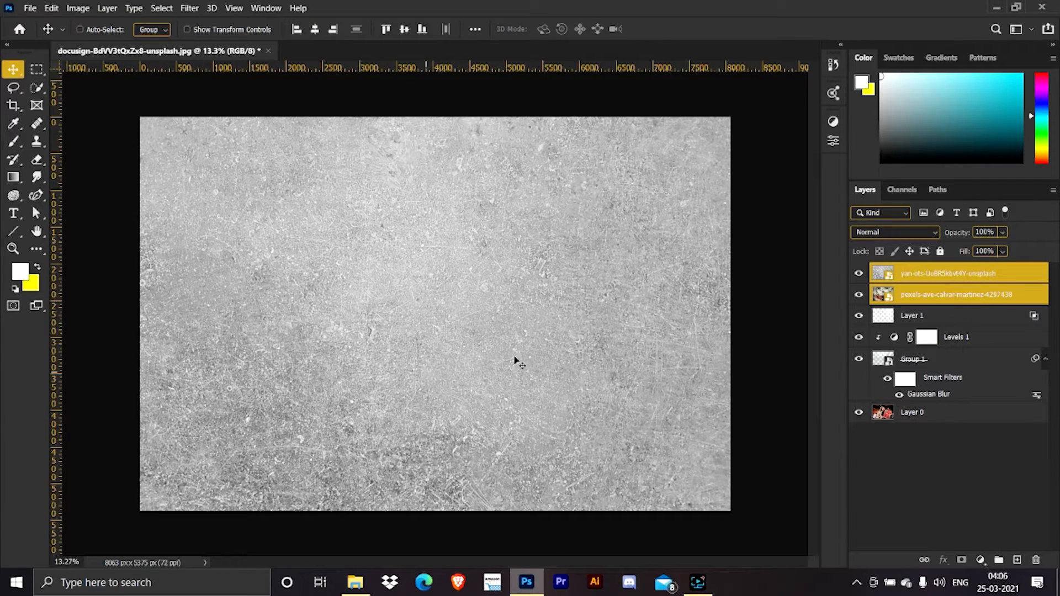
left_click(900, 232)
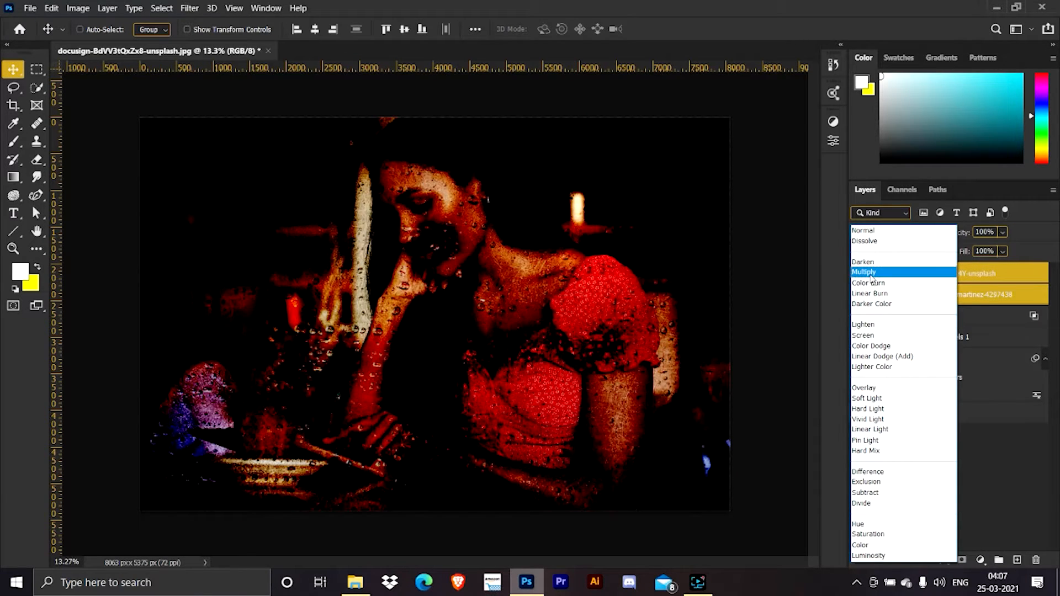
left_click(872, 279)
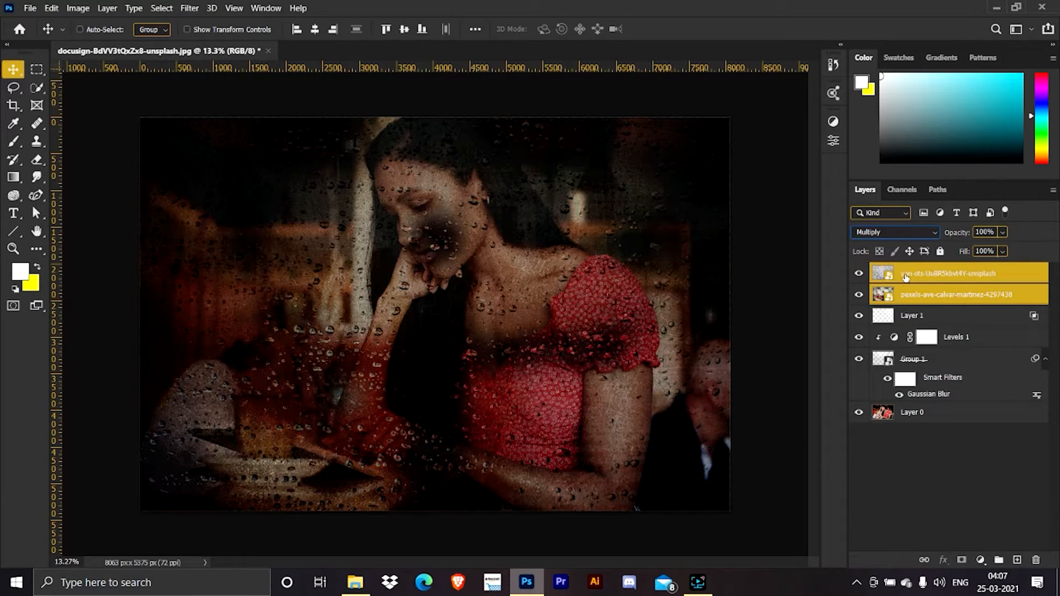
left_click(945, 293)
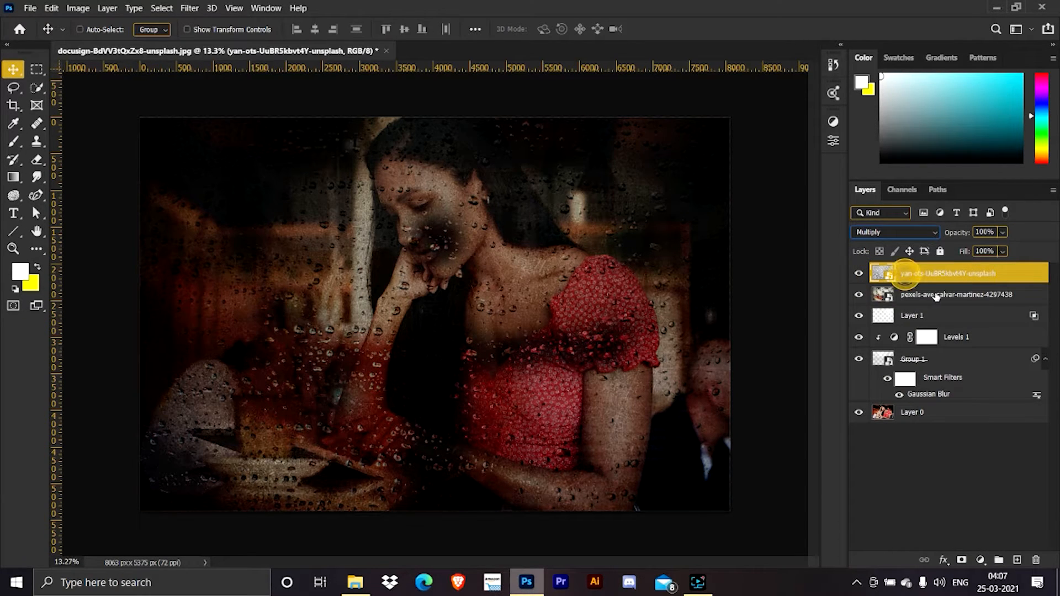
left_click(972, 272, "shift")
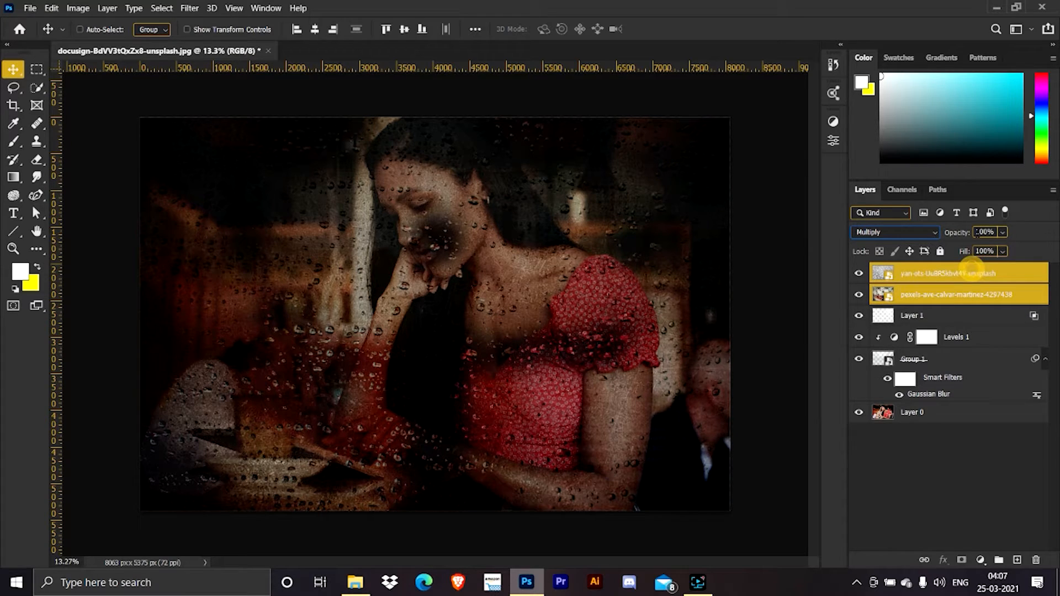
left_click(985, 232)
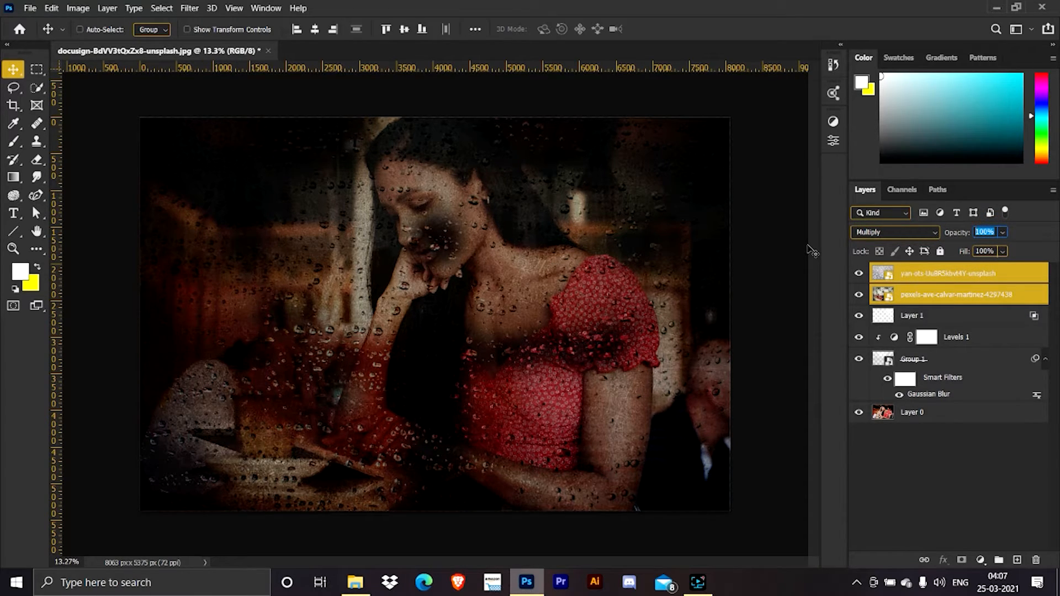
type("10")
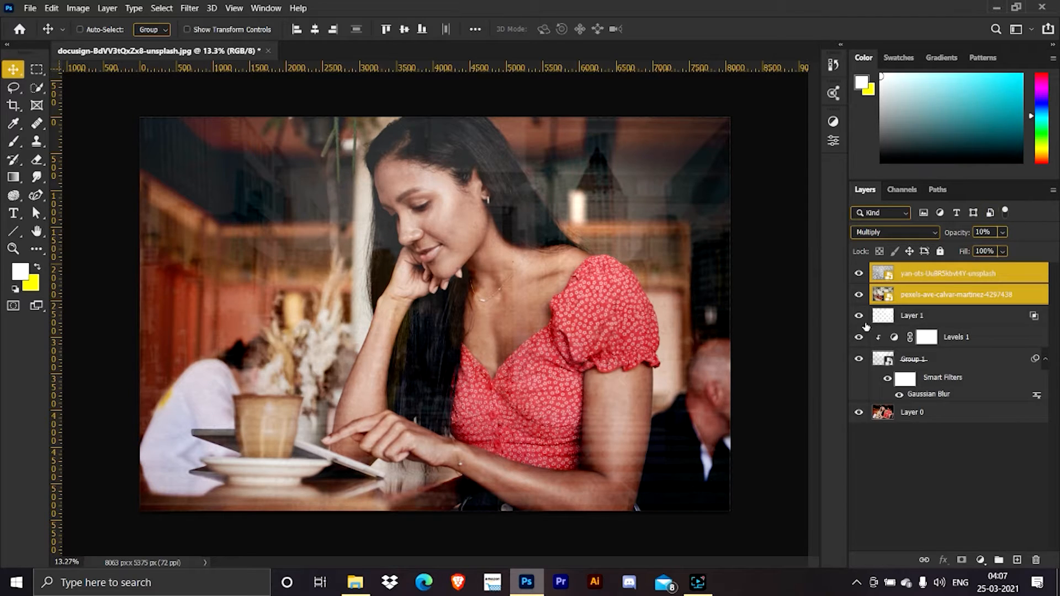
Raise the opacity of the grey texture layer alone to 57%.
left_click(928, 297)
left_click(933, 274)
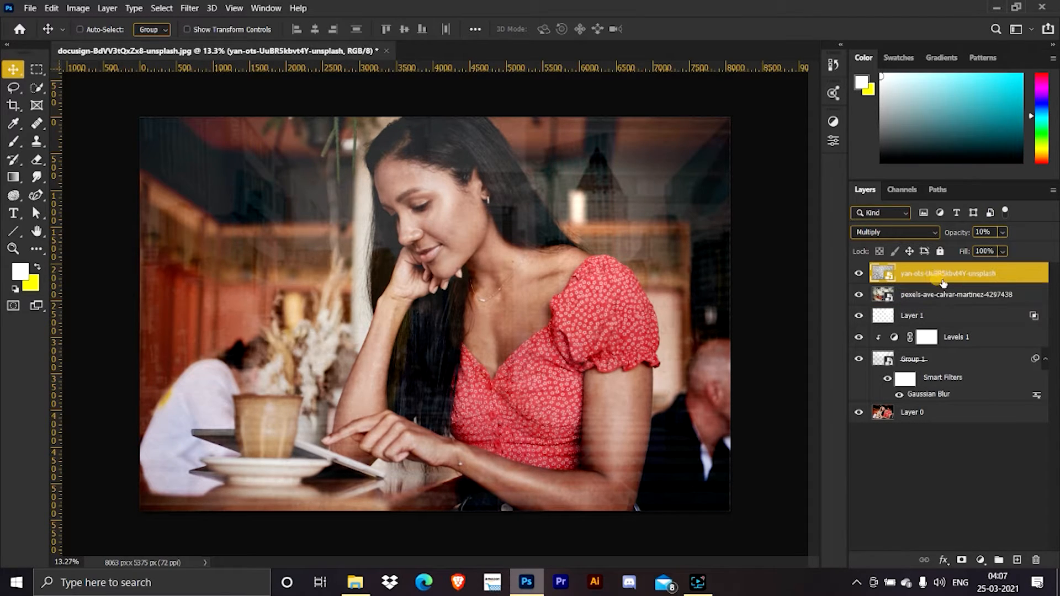
left_click_drag(957, 234, 969, 233)
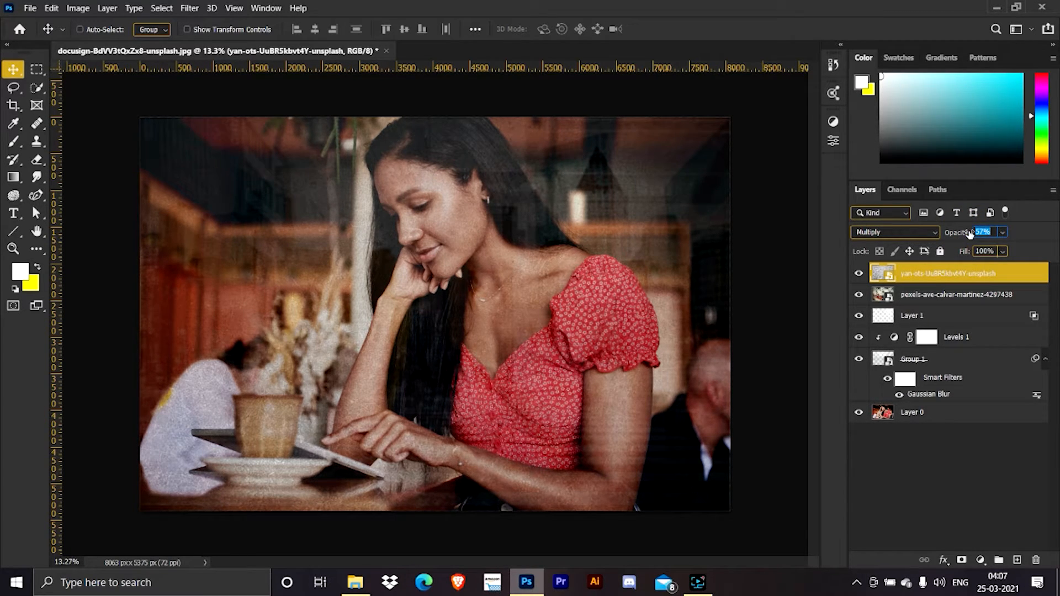
Apply a Gaussian Blur to the grey texture layer with a radius below 9.6 pixels.
left_click(198, 8)
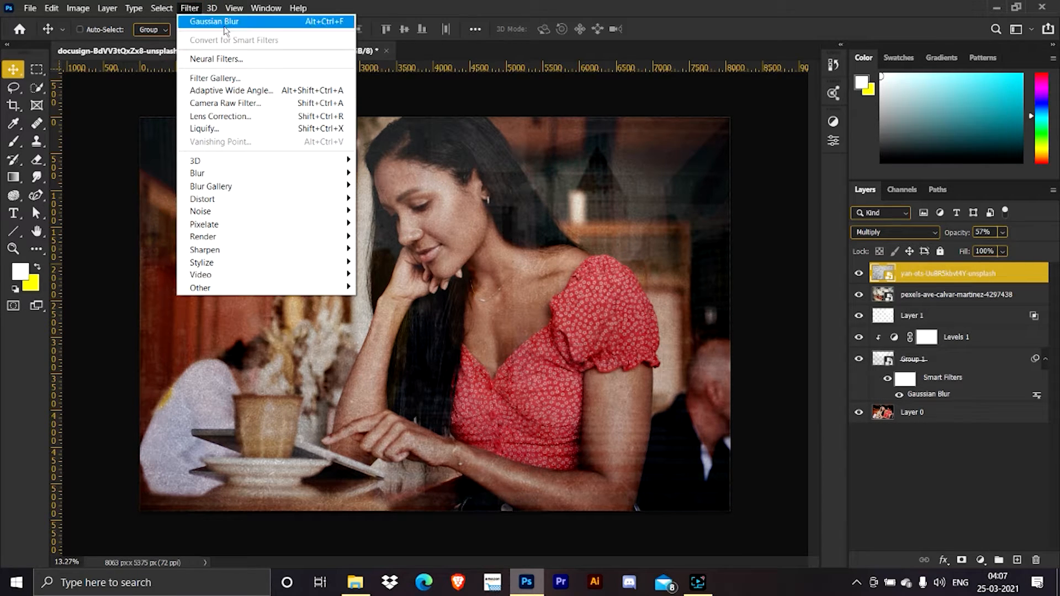
left_click(306, 22)
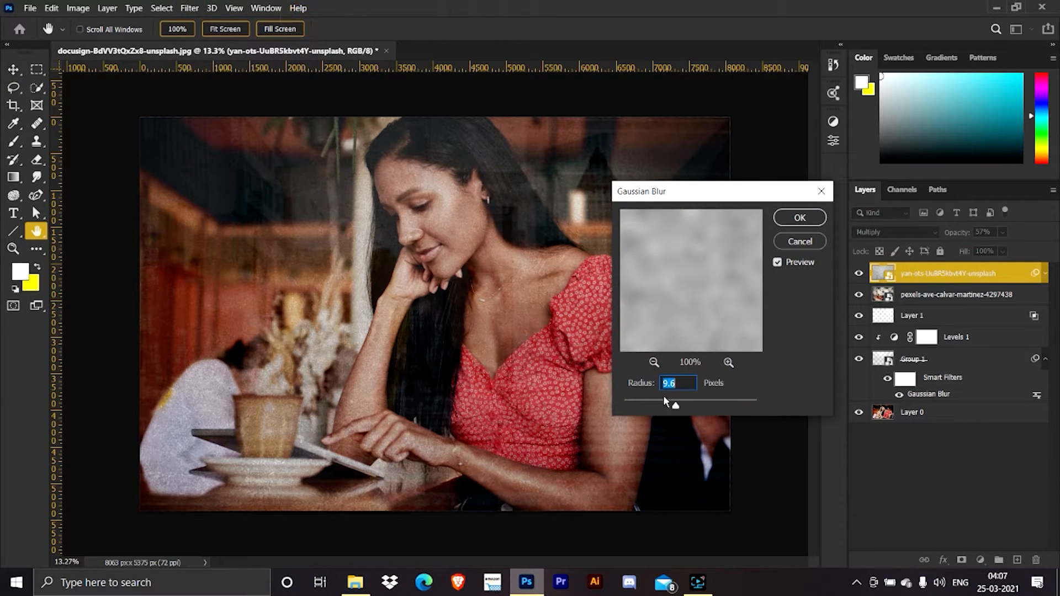
mouse_move(676, 408)
left_mouse_down()
mouse_move(654, 405)
mouse_move(665, 403)
left_mouse_up()
left_click(791, 221)
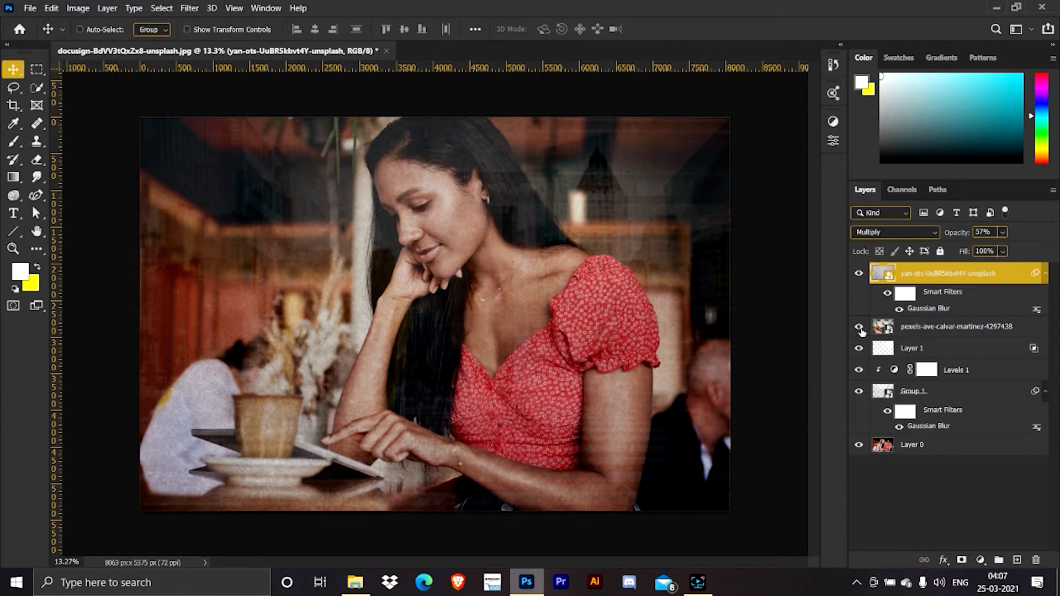
Compare the image with and without the raindrop photo layer, and delete that layer.
left_click(858, 327)
left_click(859, 328)
left_click(860, 329)
left_click(860, 328)
left_click(859, 329)
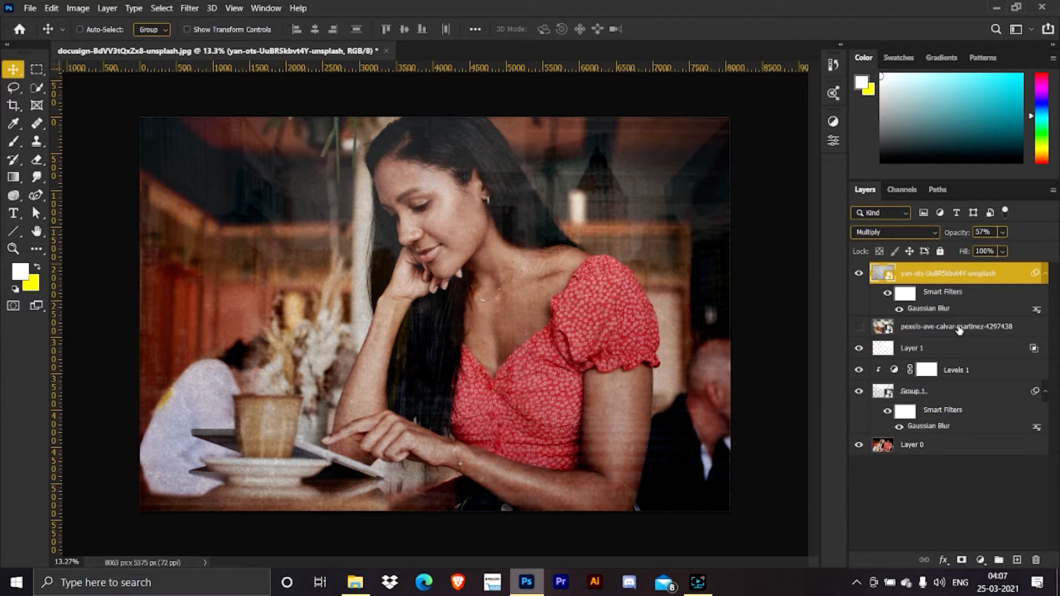
left_click_drag(958, 330, 1036, 560)
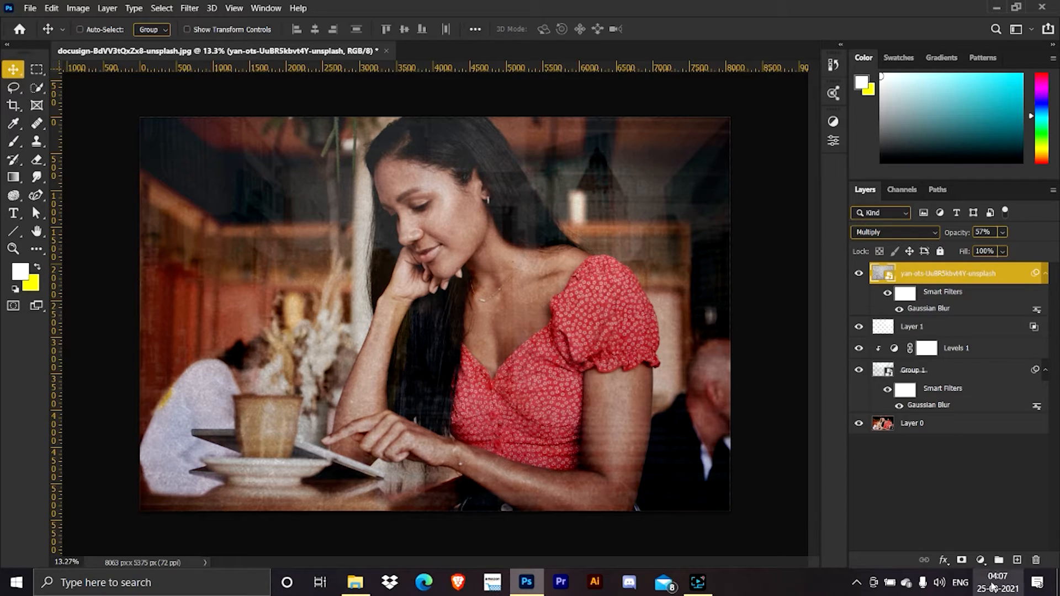
Add a colorized Hue/Saturation adjustment with a hue of 155, clipped to the grey texture layer.
left_click(982, 560)
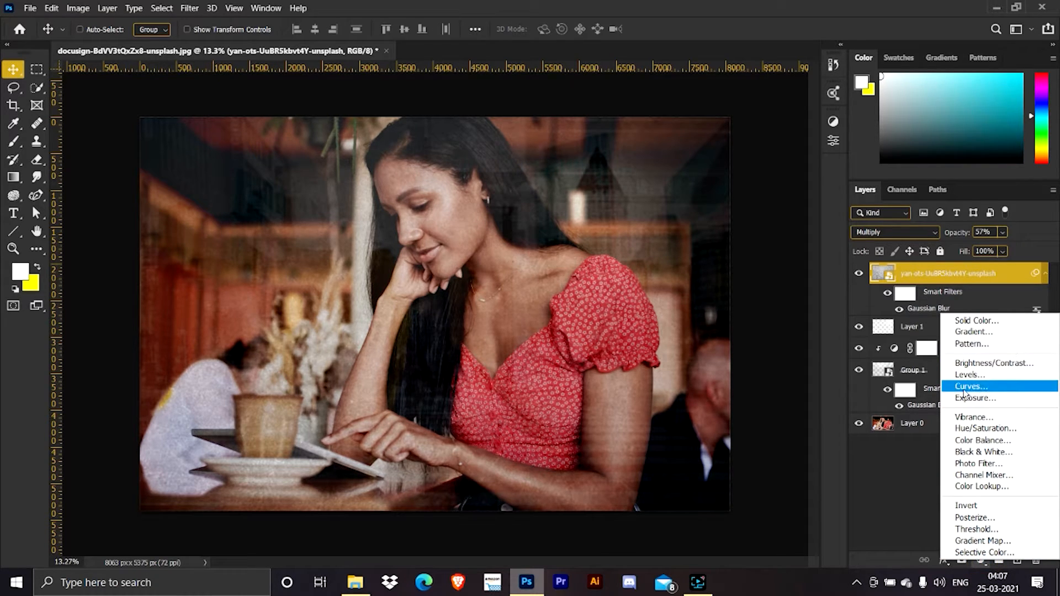
left_click(981, 429)
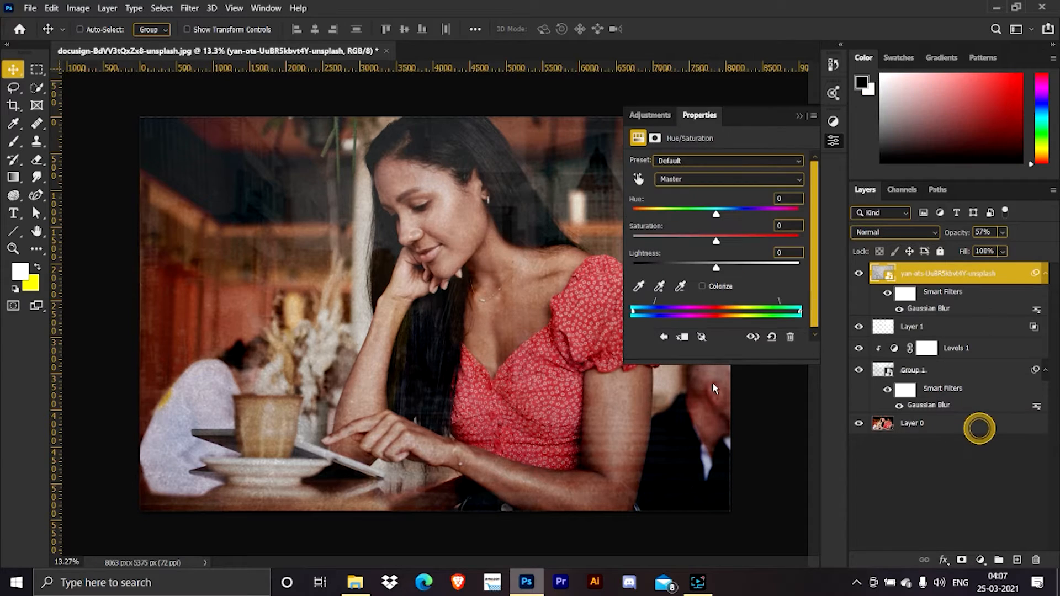
left_click(702, 286)
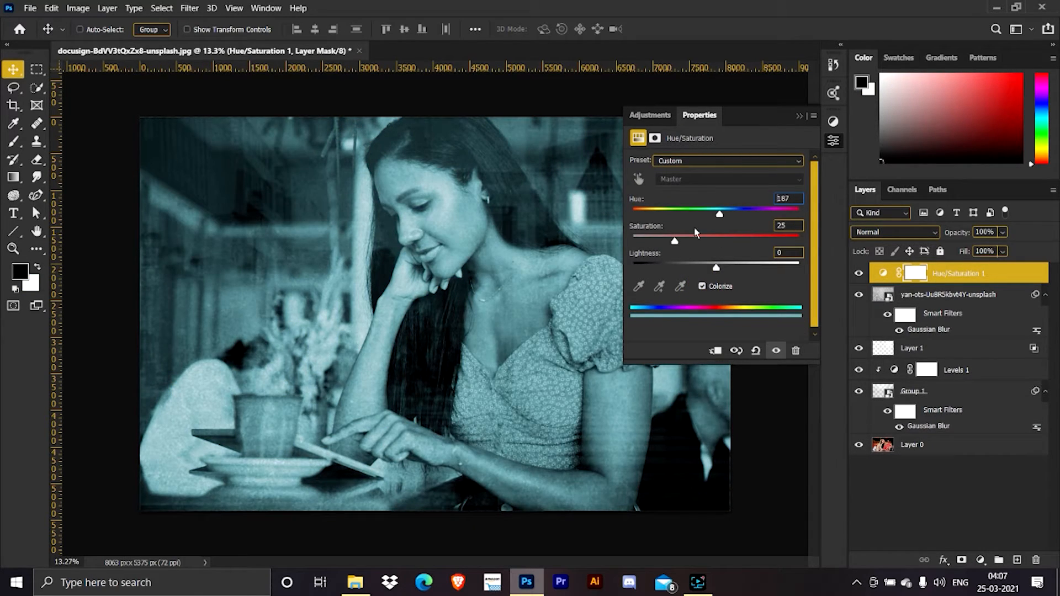
left_click_drag(719, 217, 705, 215)
left_click(716, 351)
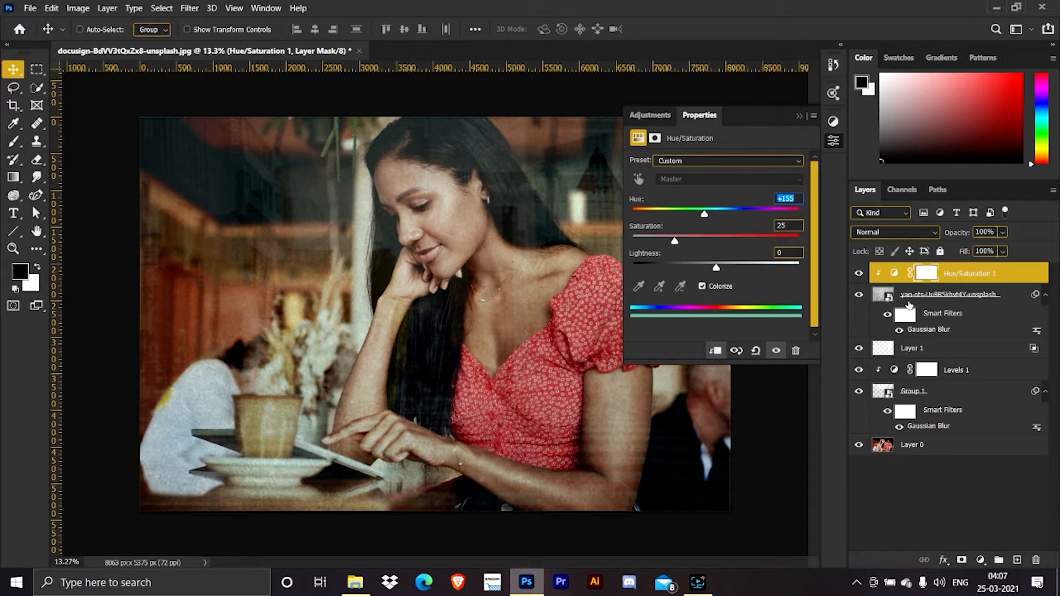
Set the Hue/Saturation adjustment to hue 146, saturation 48 and lightness +46, and compare the result with the original photo.
left_click_drag(684, 242, 700, 216)
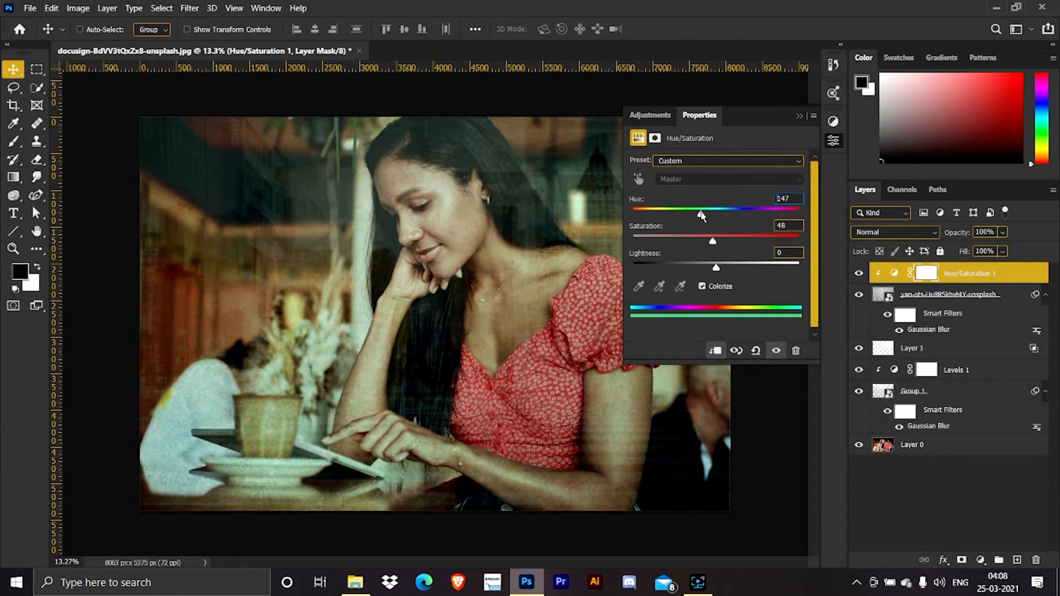
left_click_drag(717, 269, 756, 273)
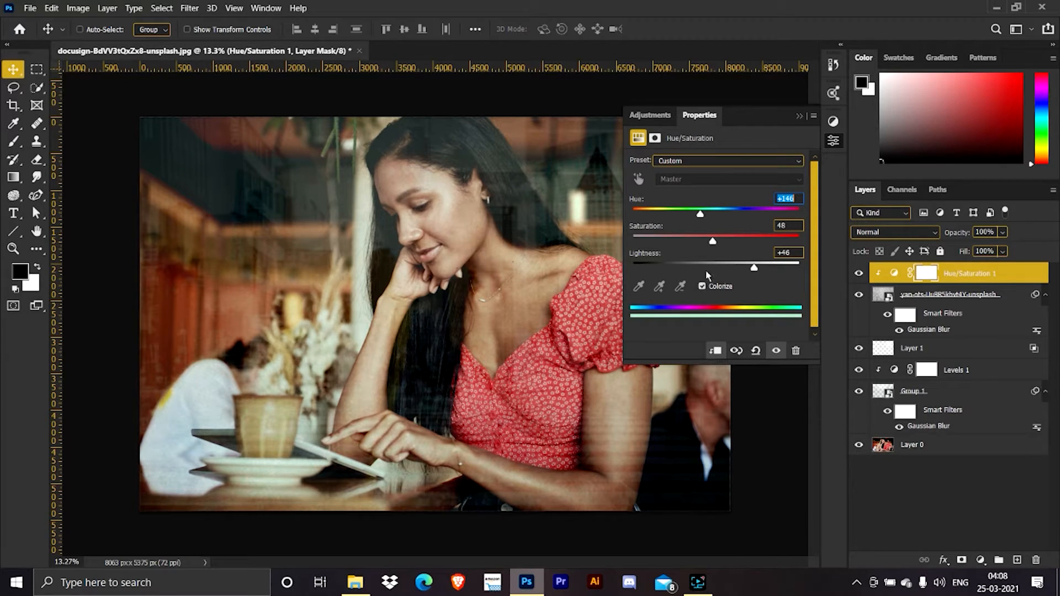
left_click(802, 115)
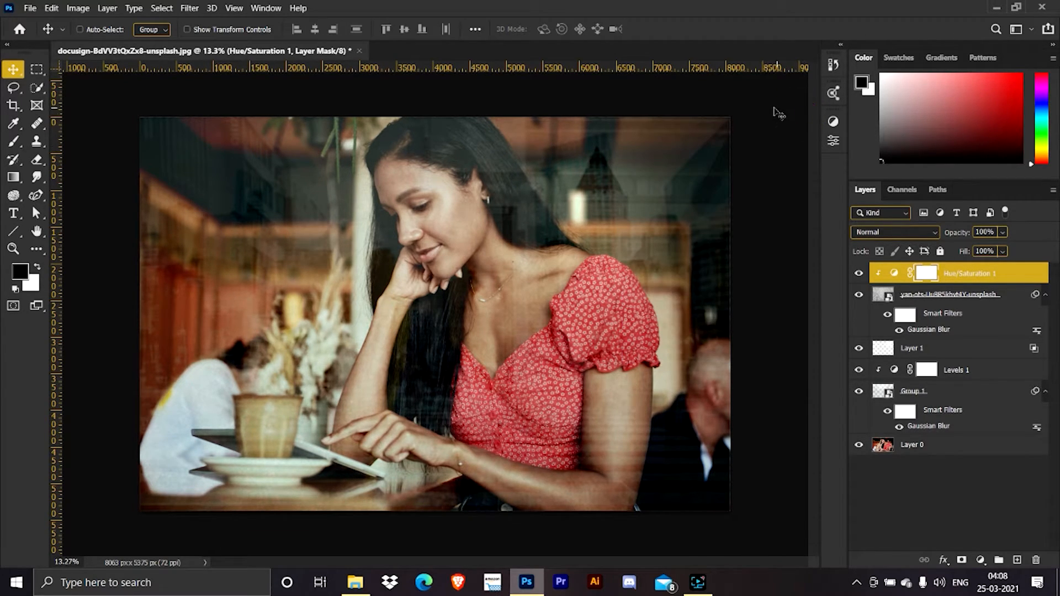
left_click(858, 444, "alt")
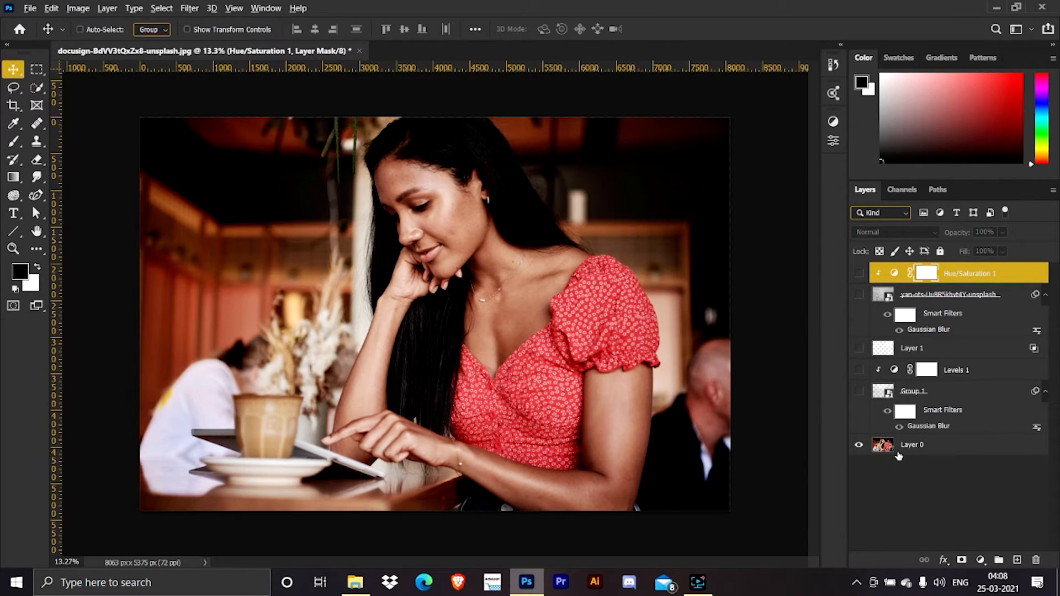
left_click(858, 445, "alt")
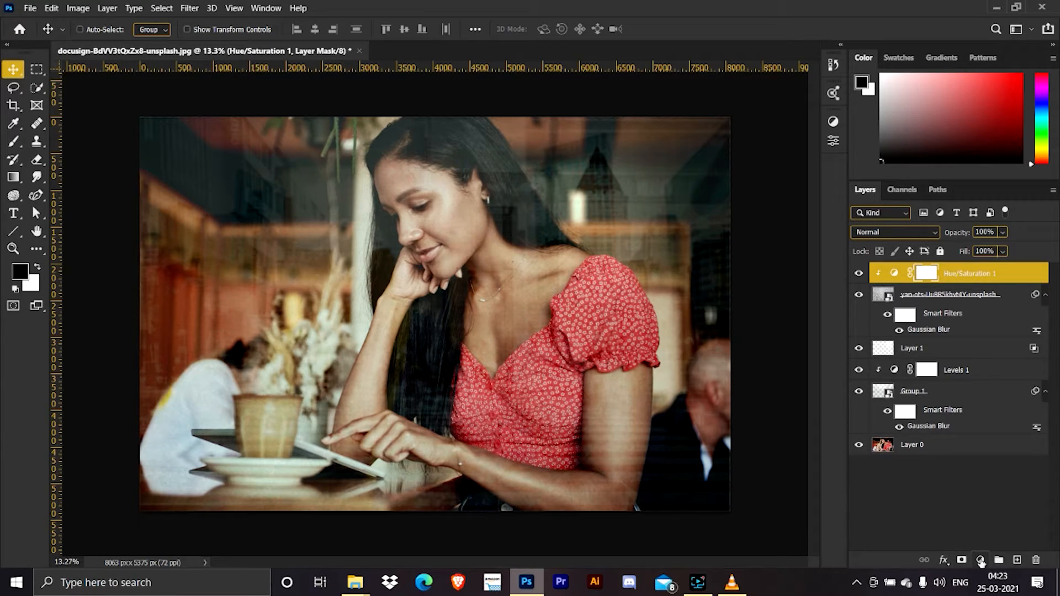
Add a gradient fill layer above the Hue/Saturation adjustment using the basic Black, White preset.
left_click(980, 561)
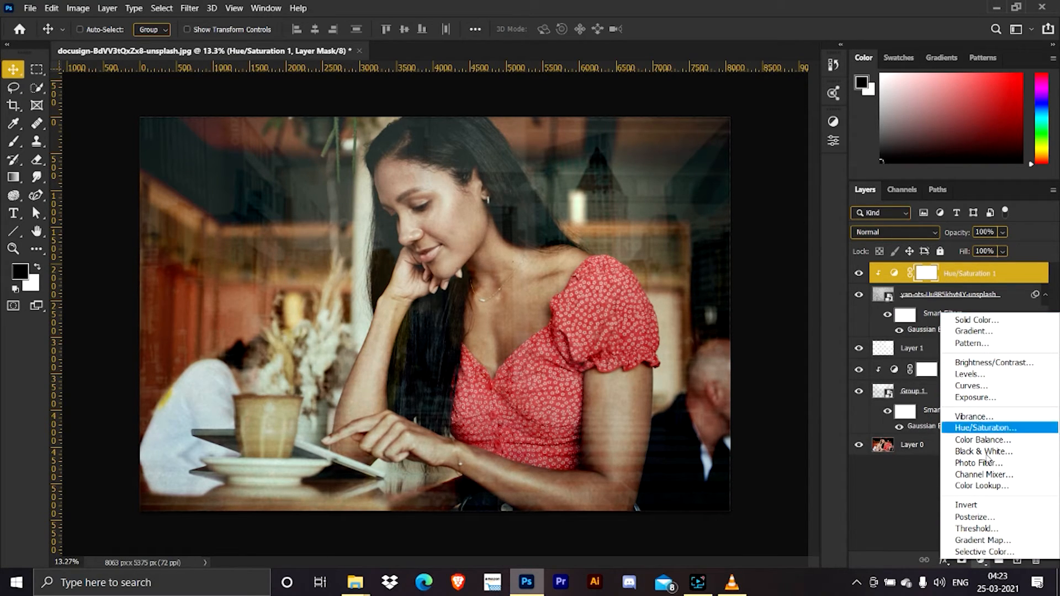
left_click(938, 530)
left_click(981, 560)
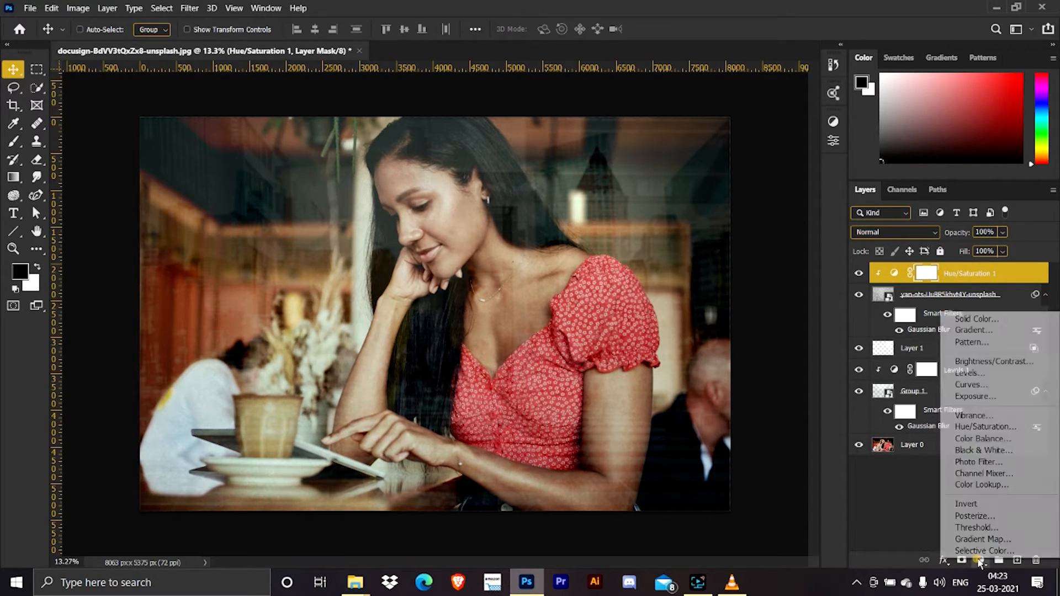
left_click(972, 330)
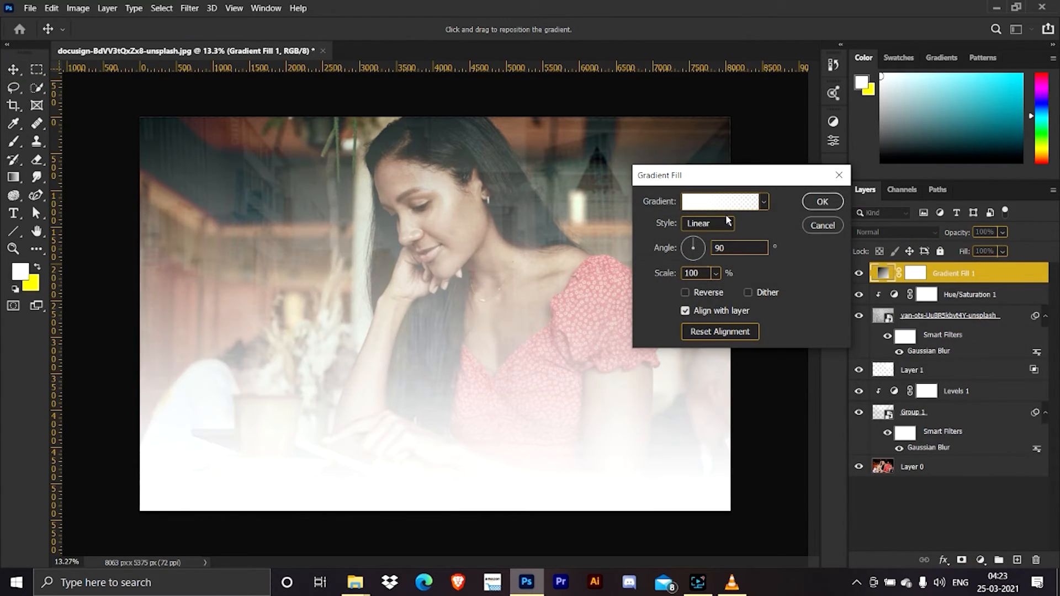
left_click(726, 210)
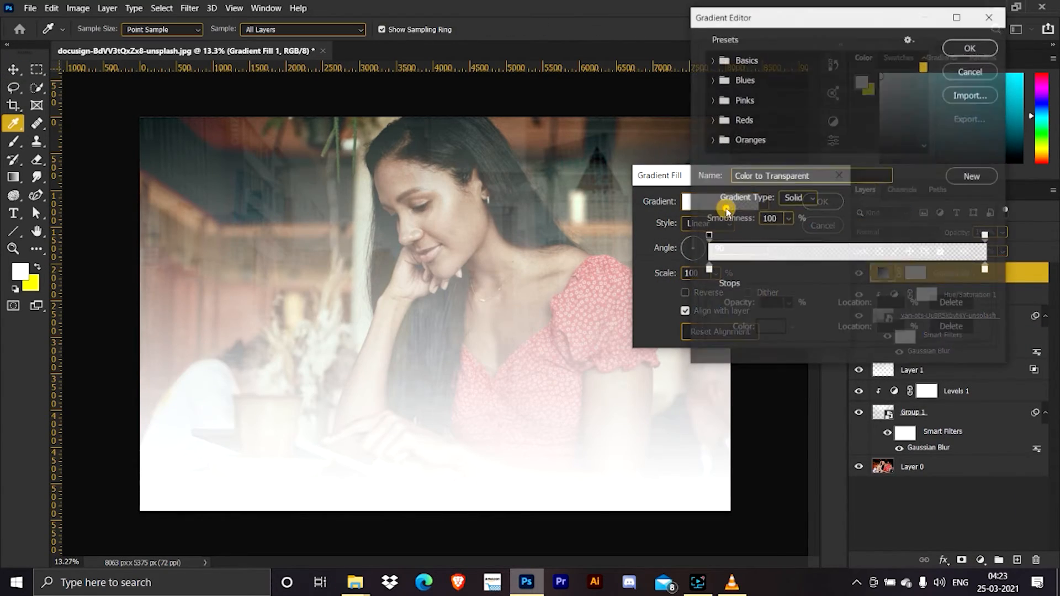
left_click(715, 61)
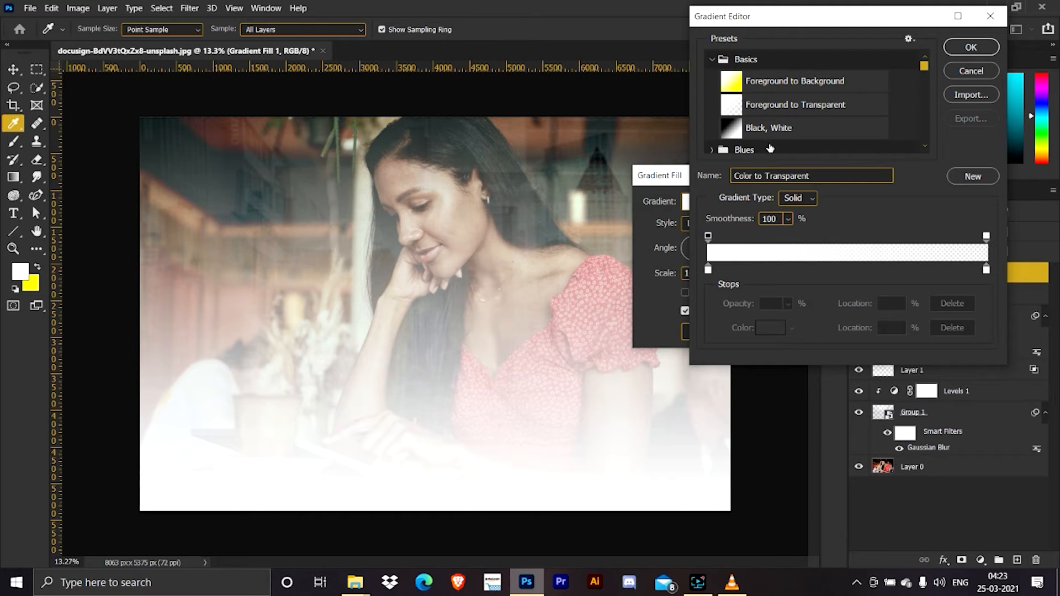
left_click(773, 126)
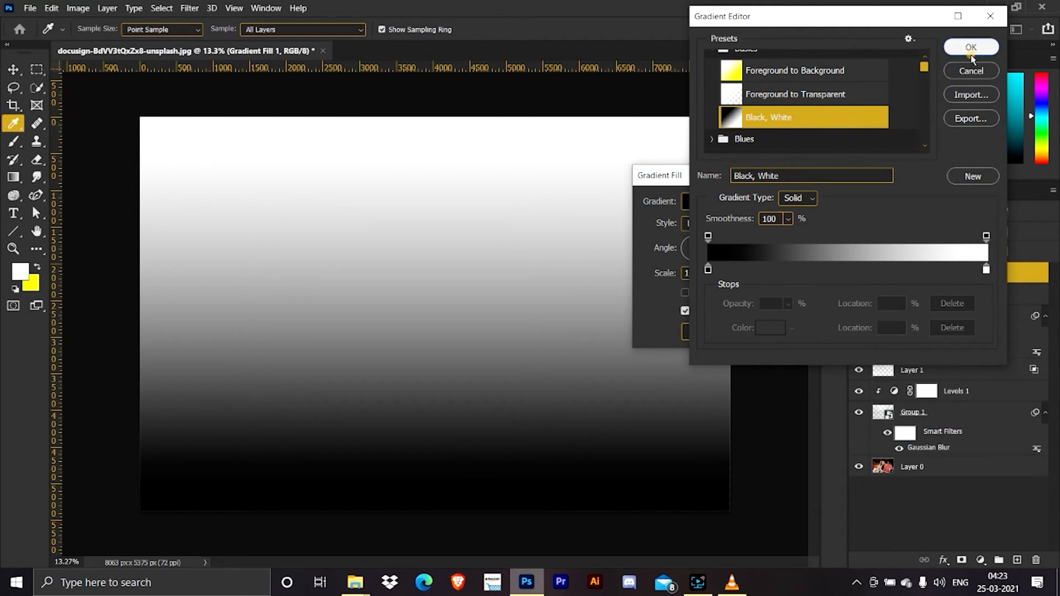
left_click(971, 49)
Set the linear gradient's angle to 85.54° and accept the gradient fill.
left_click_drag(709, 258, 694, 254)
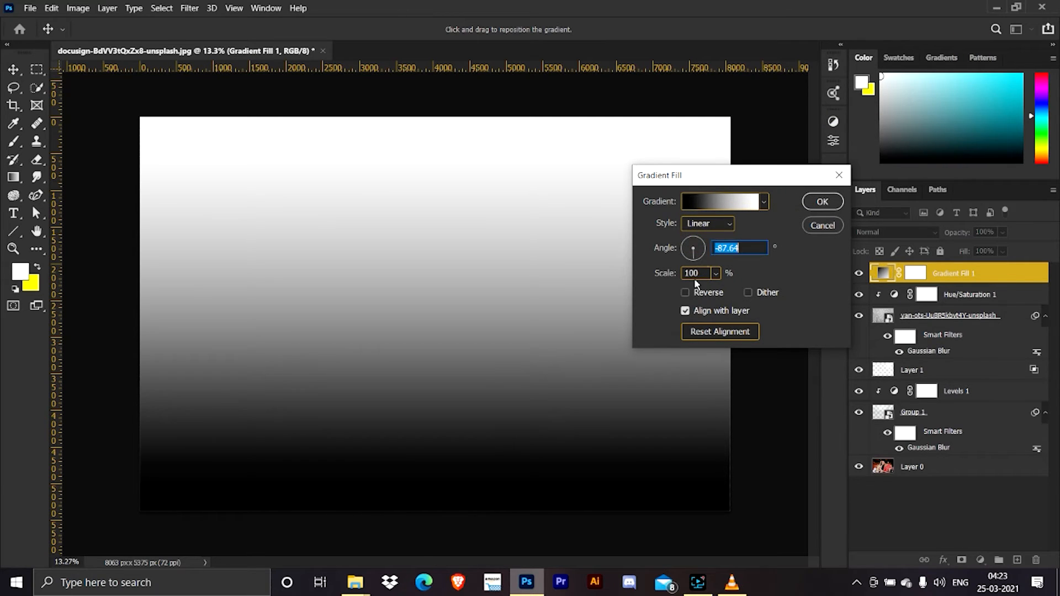
left_click(694, 232)
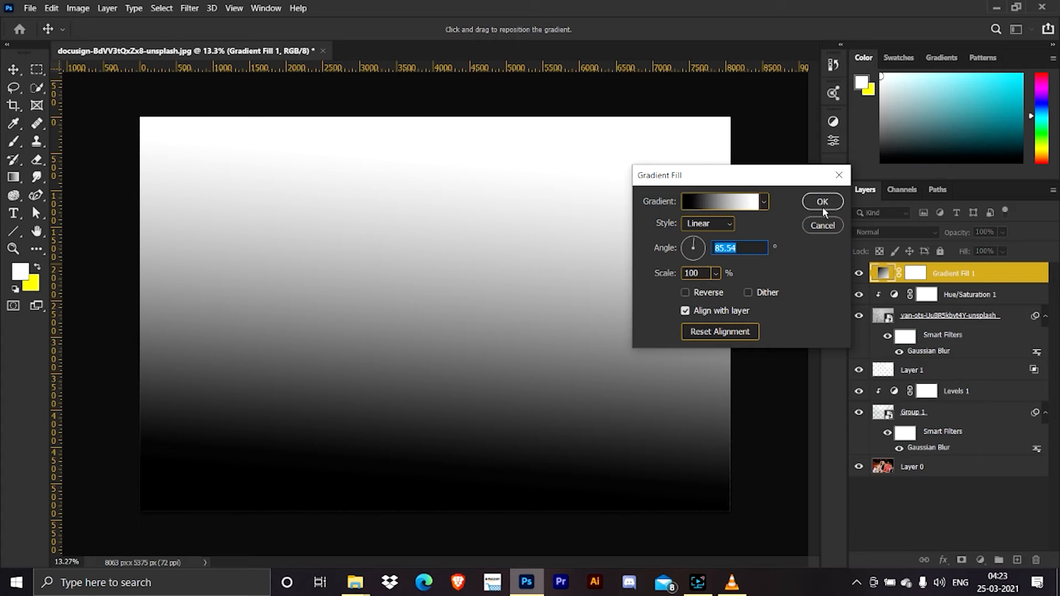
left_click(822, 202)
Set the gradient fill layer to Soft Light blending at 50% opacity and compare the image with and without it.
left_click(879, 233)
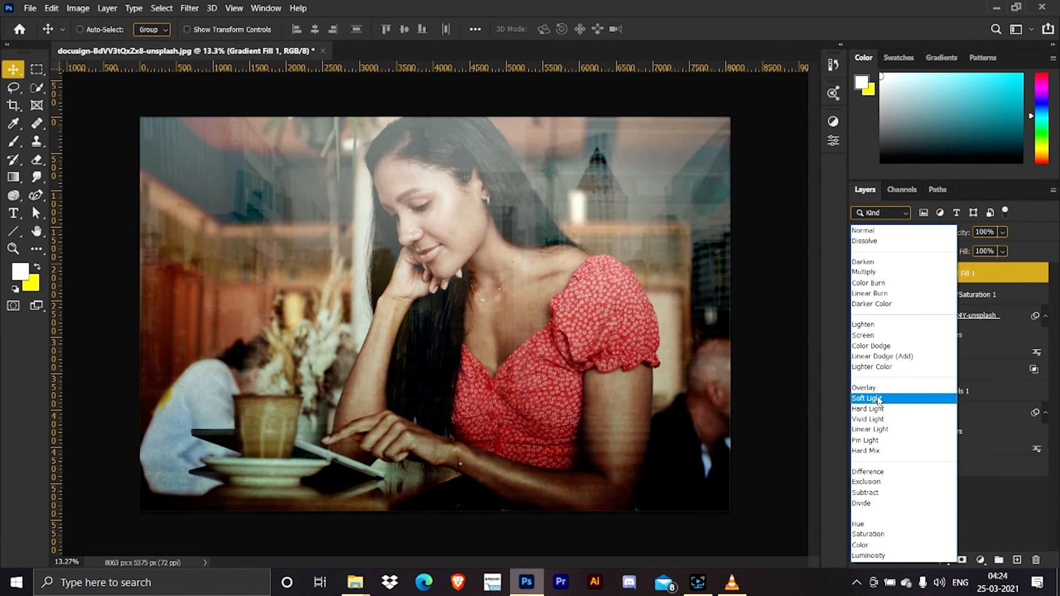
left_click(879, 400)
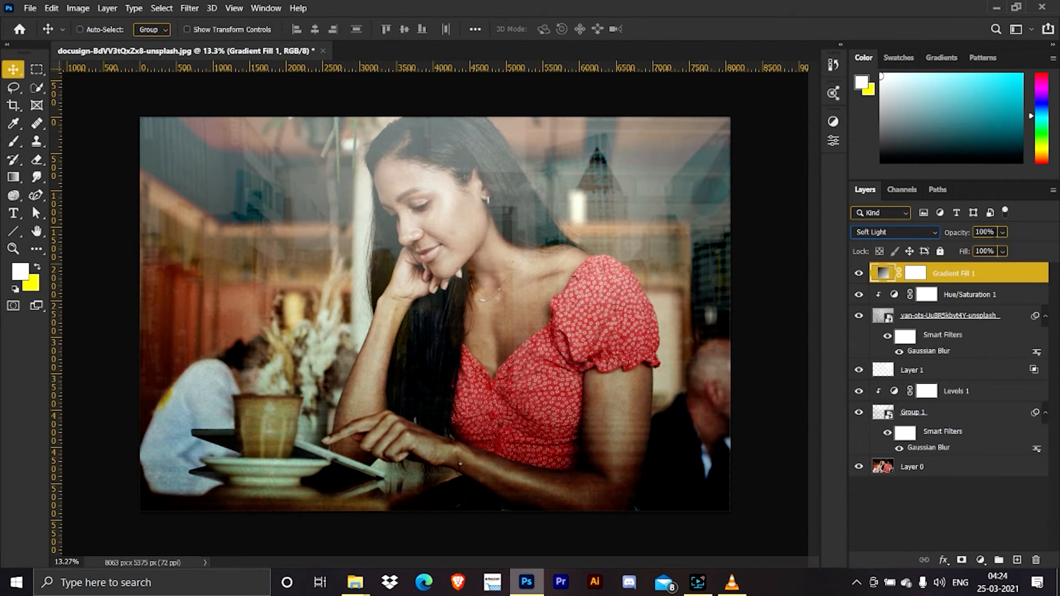
key("Tab")
type("50")
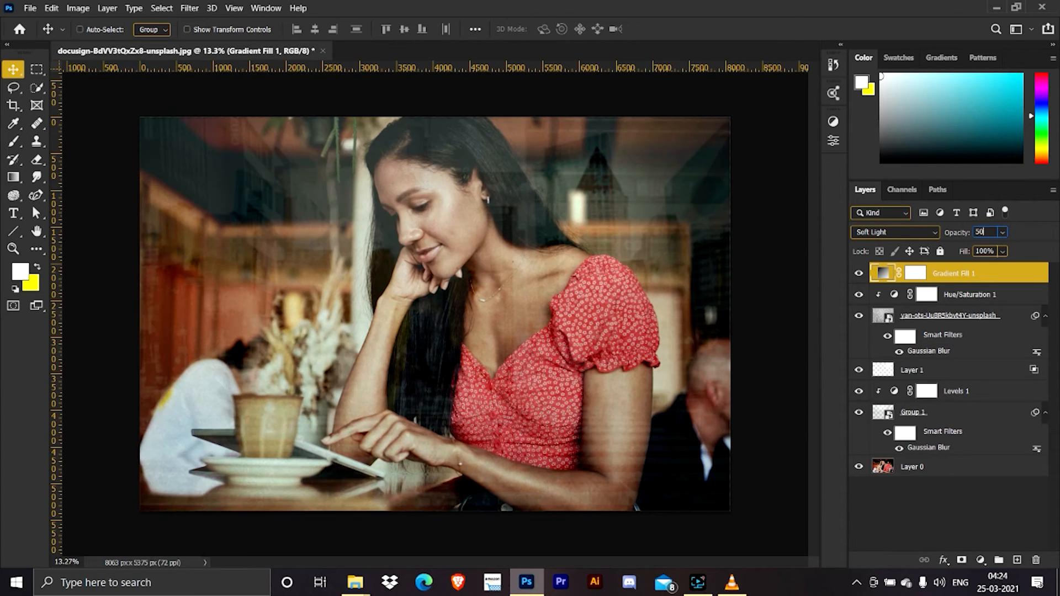
key("Return")
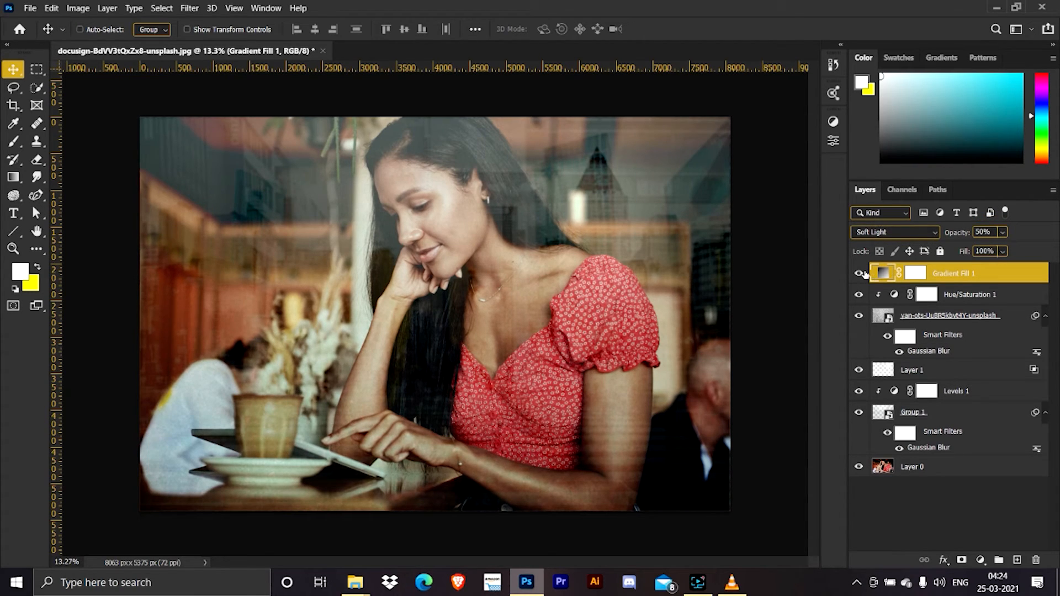
left_click(860, 273)
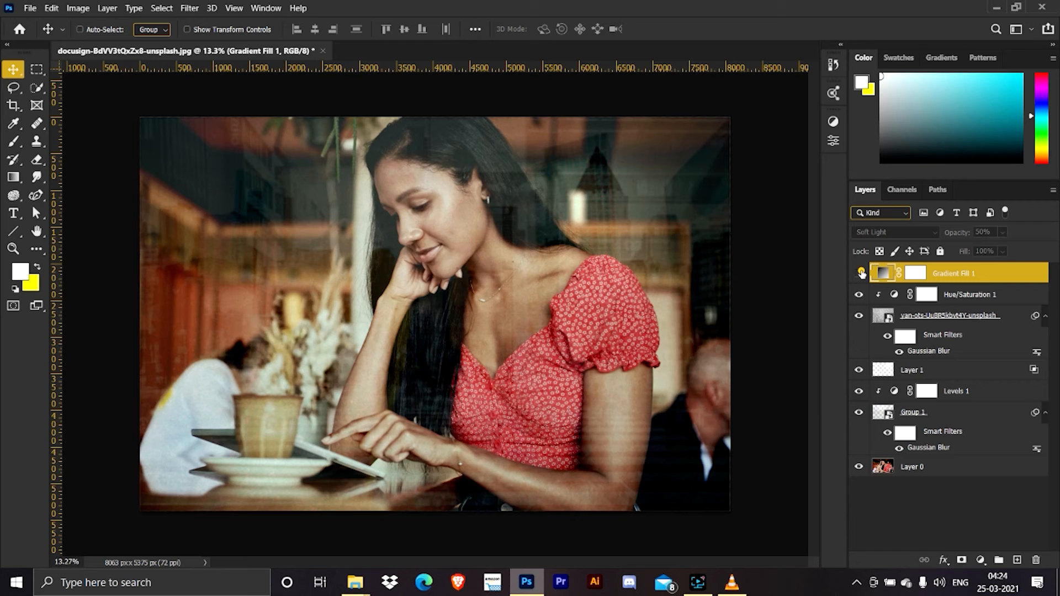
left_click(859, 273)
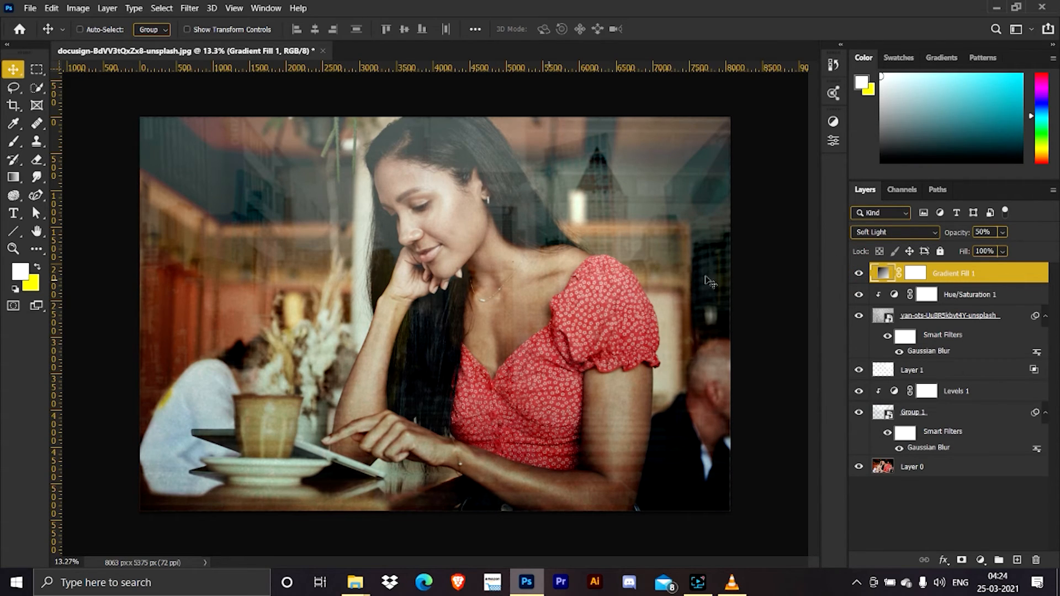